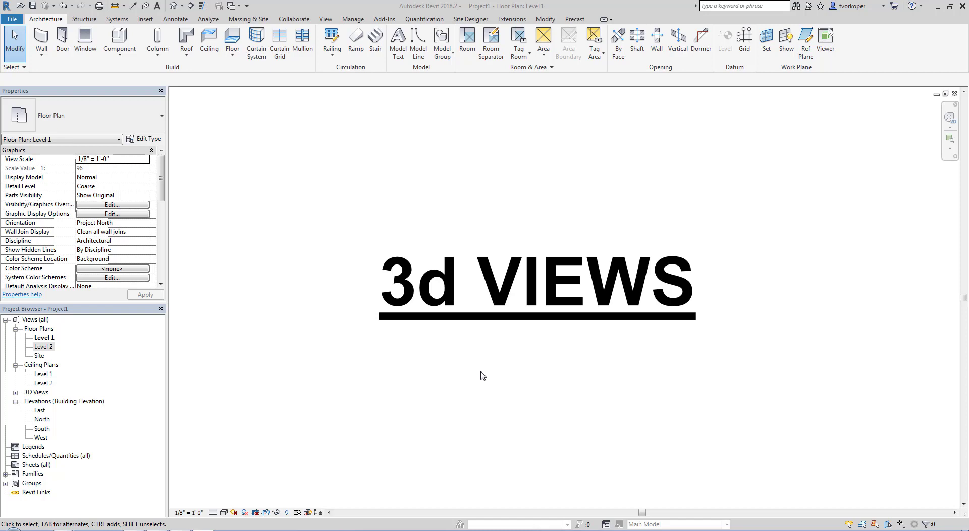
# Delete the "3d VIEWS" title text from the Level 1 floor plan and bring the building plan into view
pyautogui.click(484, 314)
pyautogui.press('Delete')
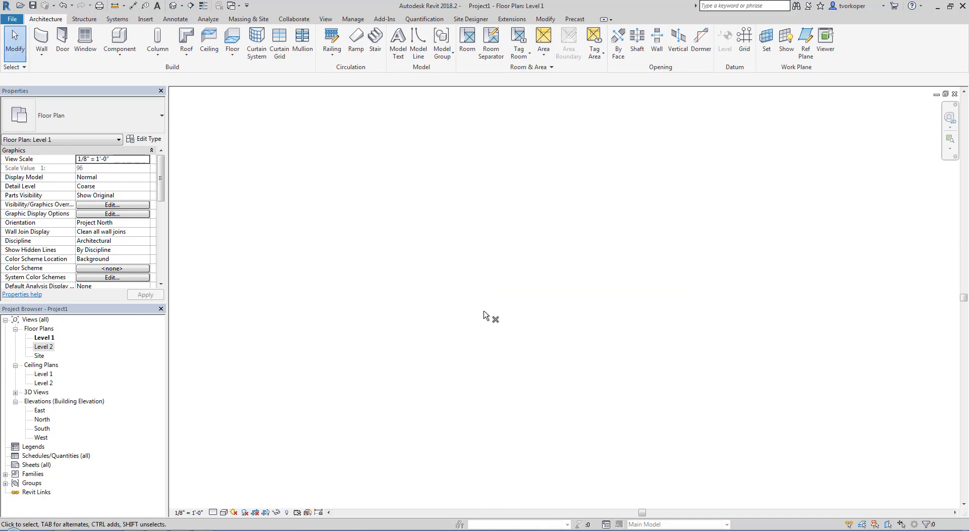
pyautogui.press('z')
pyautogui.press('a')
pyautogui.press('z')
pyautogui.press('a')
pyautogui.scroll(-1, 494, 318)
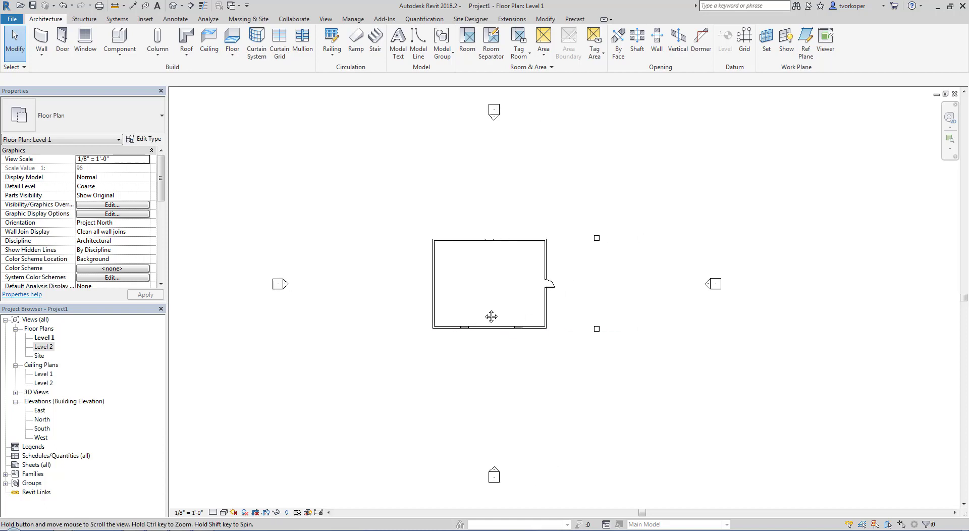
pyautogui.scroll(1, 489, 295)
pyautogui.scroll(1, 489, 295)
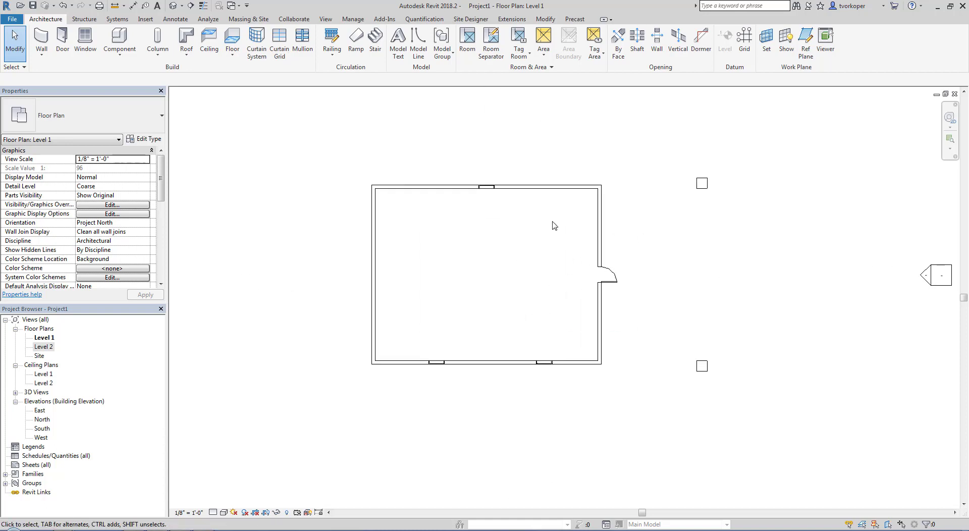
# Open the Site floor plan, followed by the default 3D view of the house
pyautogui.doubleClick(39, 355)
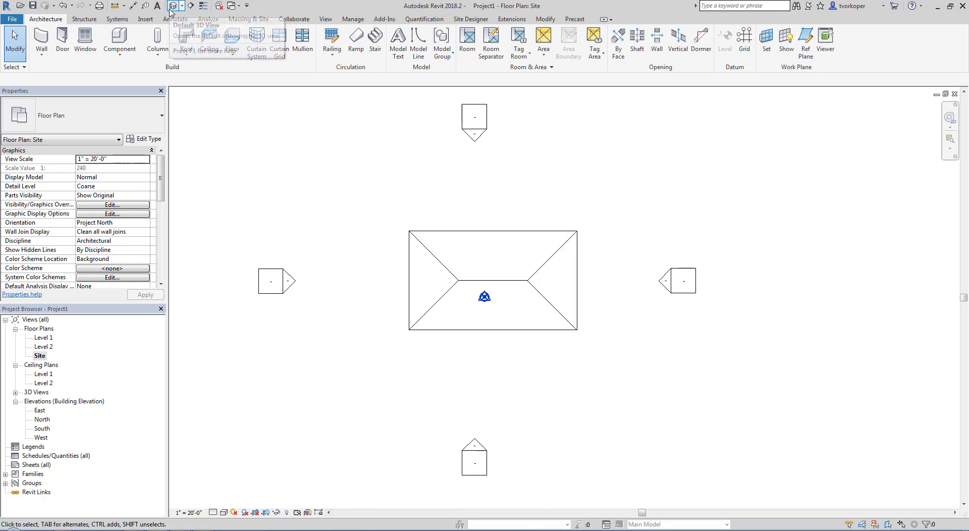
pyautogui.hotkey('ctrl', 'shift', 'd')
pyautogui.moveTo(160, 1); pyautogui.dragTo(188, 17)
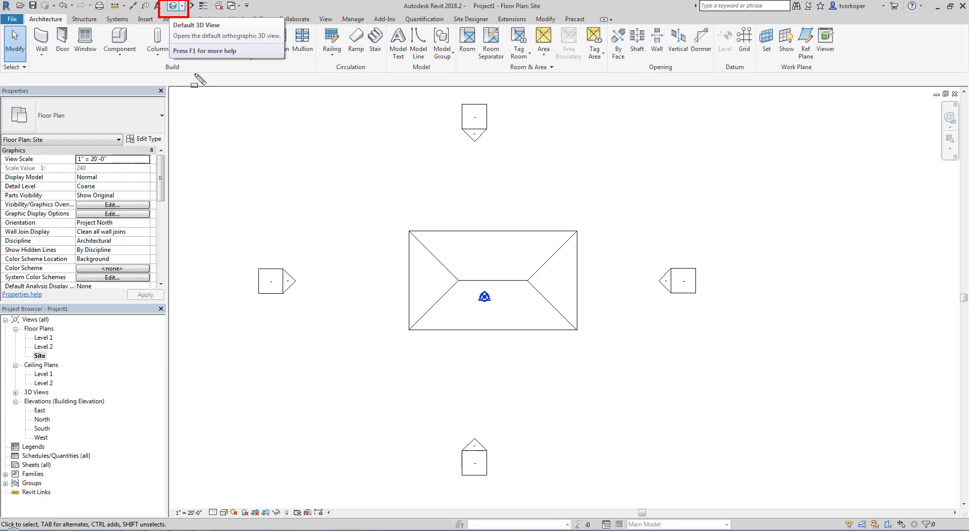
pyautogui.press('Escape')
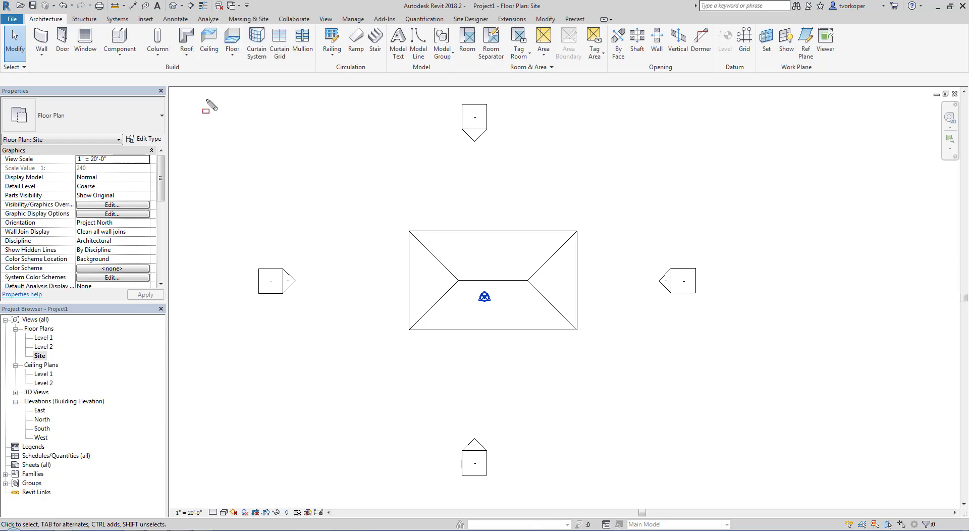
pyautogui.click(173, 8)
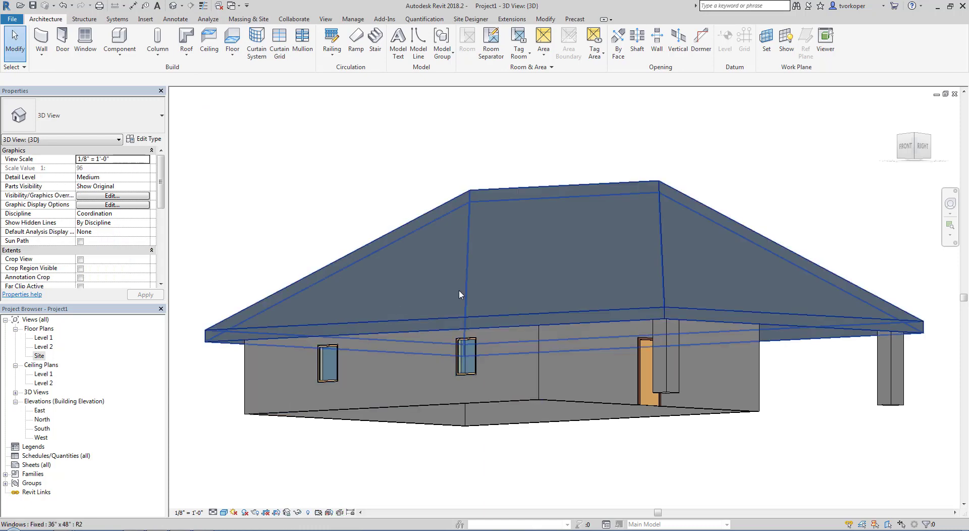
# View the house from above at an angle and list the existing 3D views in the project browser
pyautogui.scroll(-3, 468, 219)
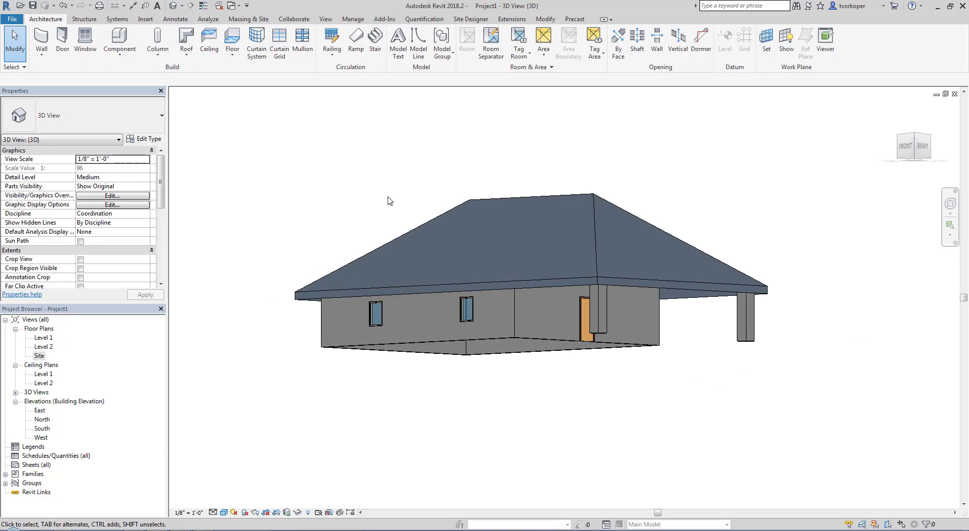
pyautogui.keyDown('shift'); pyautogui.moveTo(389, 201); pyautogui.dragTo(415, 293, button='middle'); pyautogui.keyUp('shift')
pyautogui.scroll(-1, 367, 390)
pyautogui.moveTo(370, 400); pyautogui.dragTo(359, 396, button='middle')
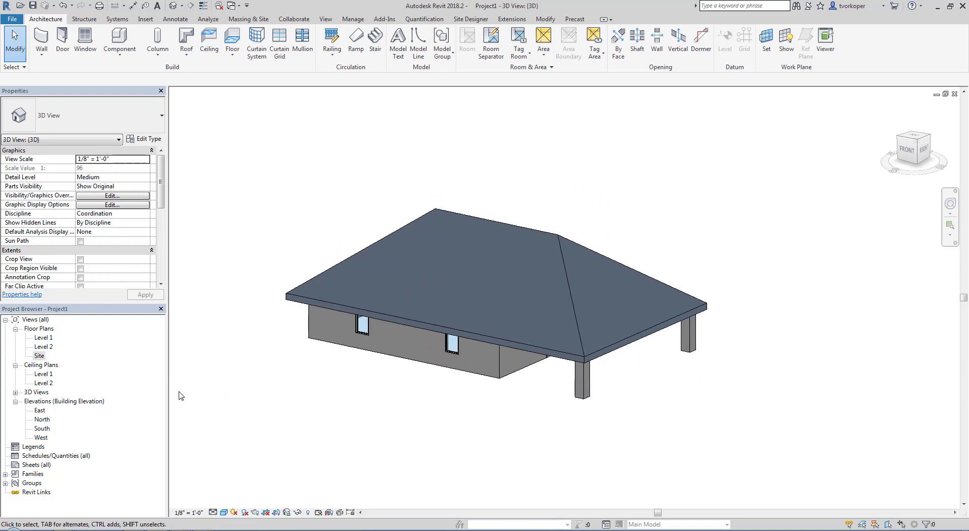
pyautogui.click(15, 392)
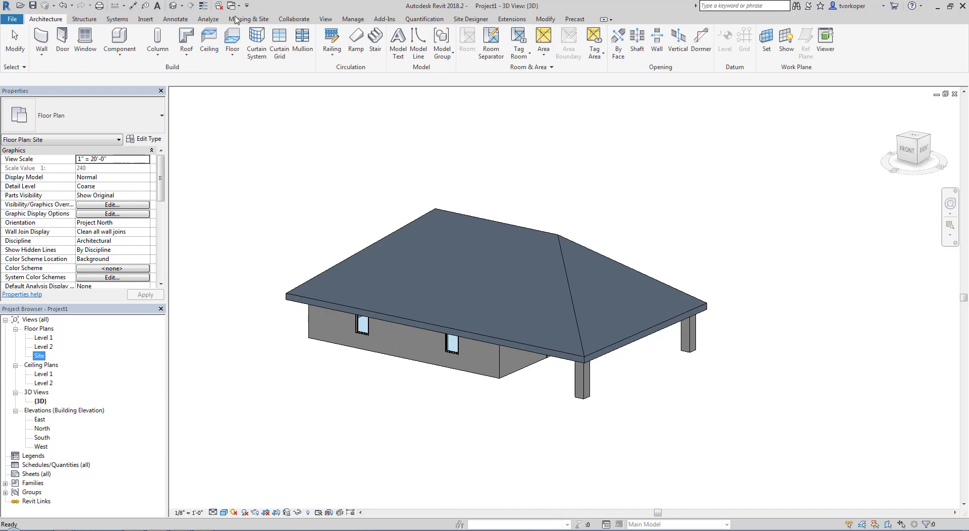
pyautogui.click(369, 402)
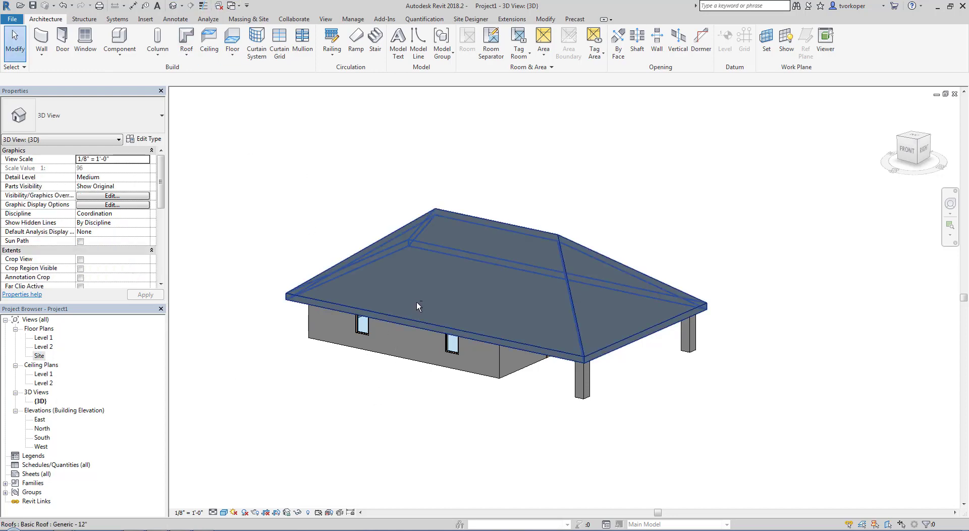
pyautogui.moveTo(389, 392)
pyautogui.keyDown('shift'); pyautogui.mouseDown(button='middle')
pyautogui.moveTo(408, 350)
pyautogui.moveTo(363, 410)
pyautogui.moveTo(364, 395)
pyautogui.moveTo(385, 396)
pyautogui.moveTo(378, 393)
pyautogui.mouseUp(button='middle'); pyautogui.keyUp('shift')
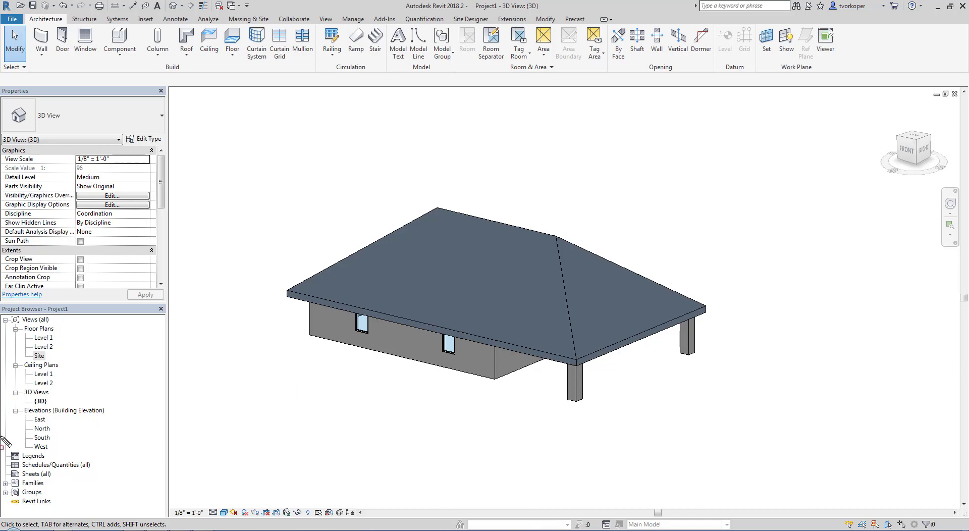
# Create a new sheet using the E1 30 x 42 Horizontal titleblock
pyautogui.rightClick(42, 477)
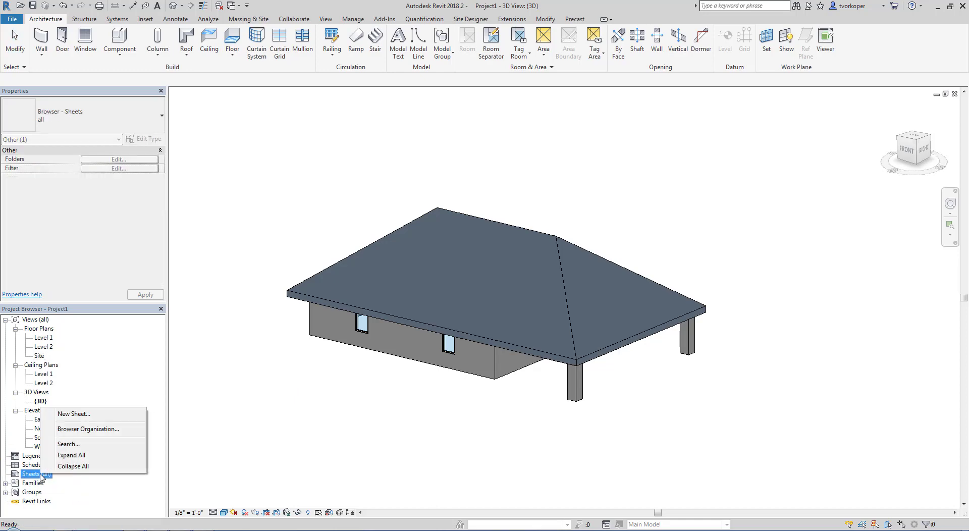
pyautogui.click(71, 414)
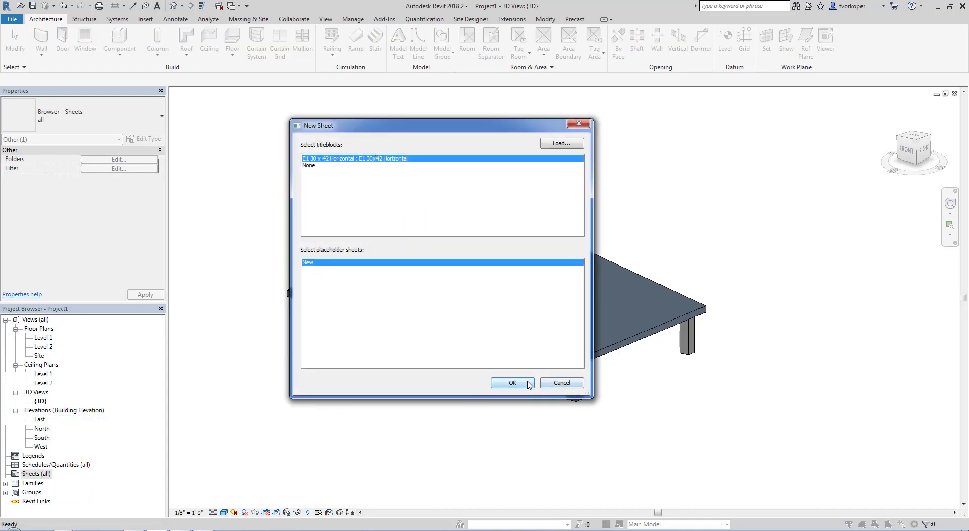
pyautogui.click(511, 383)
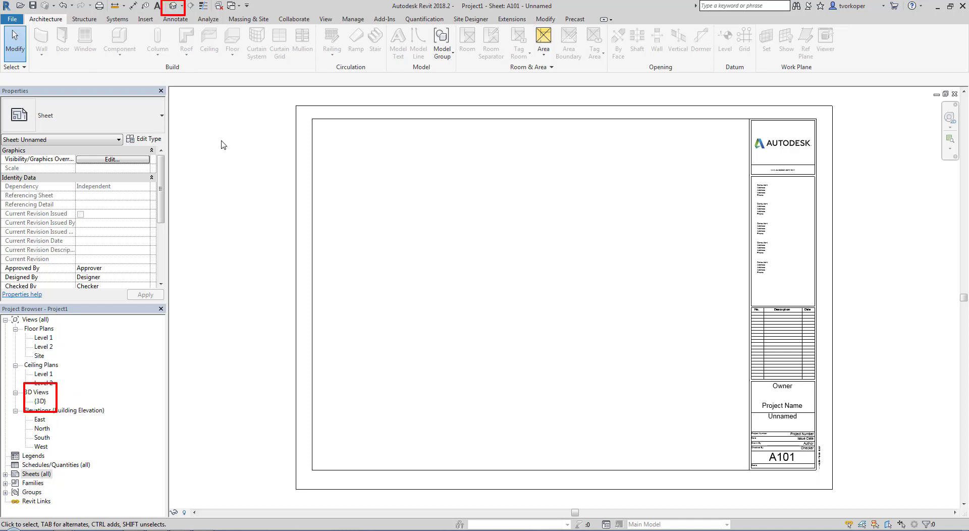
# Place the {3D} view on sheet A101 in its lower corner beside the title block
pyautogui.moveTo(41, 400); pyautogui.dragTo(630, 375)
pyautogui.click(669, 416)
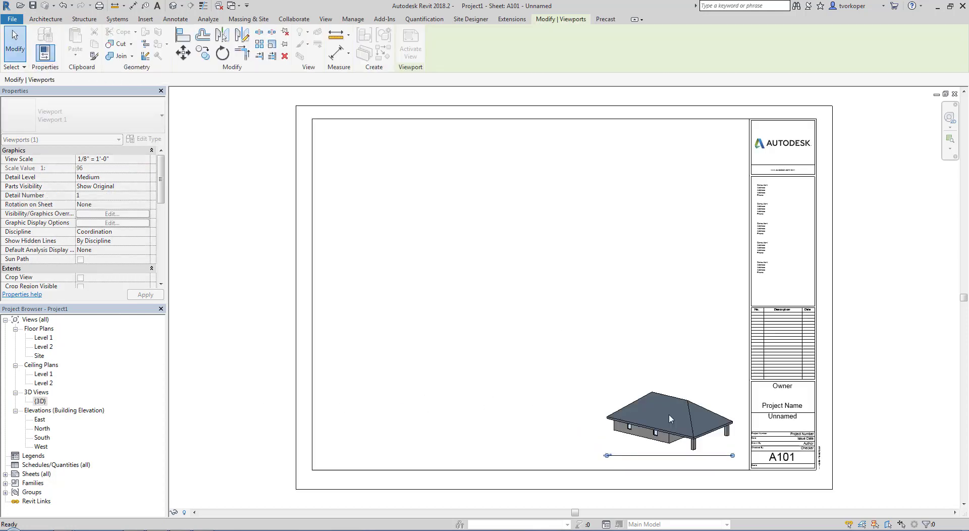
pyautogui.click(559, 386)
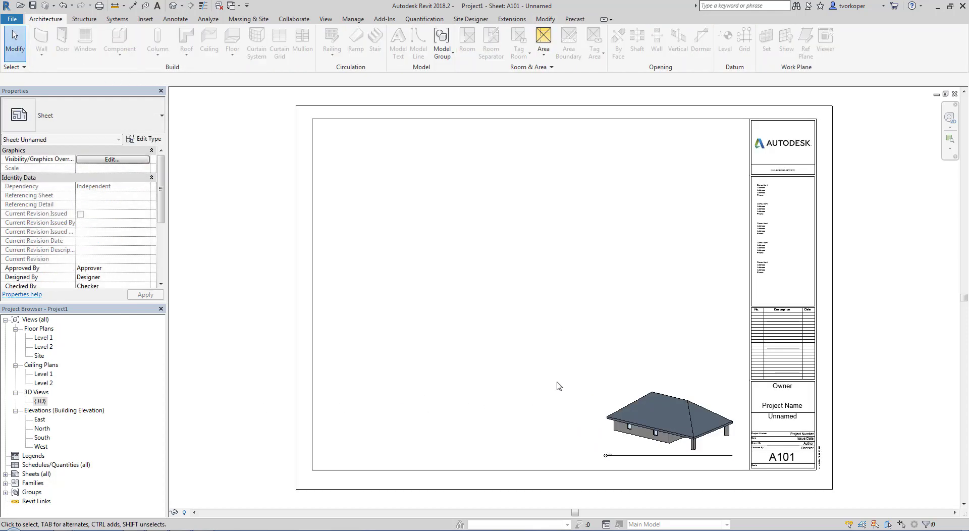
# Reopen the default 3D view and tile it beside sheet A101, closing the Site and Level 1 floor plans
pyautogui.click(172, 5)
pyautogui.press('w')
pyautogui.press('t')
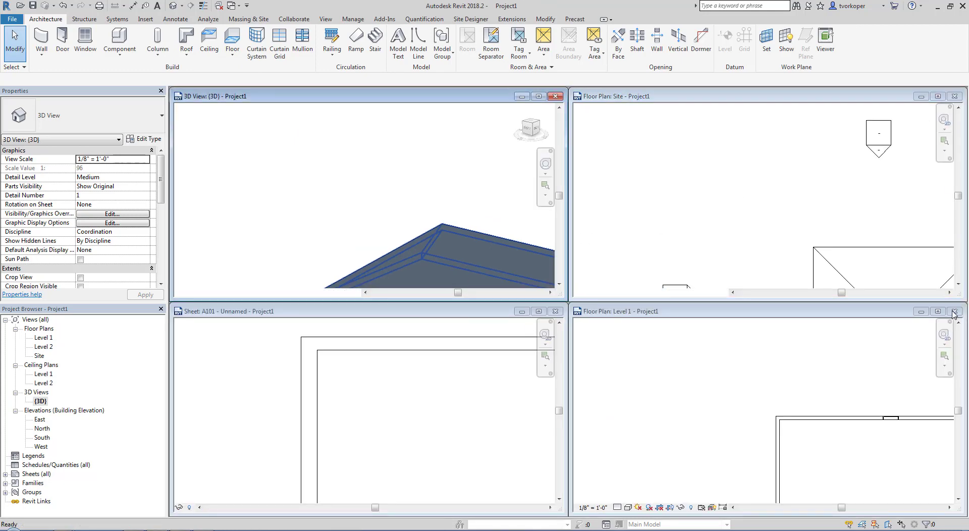
pyautogui.click(952, 98)
pyautogui.hotkey('ctrl', 'F4')
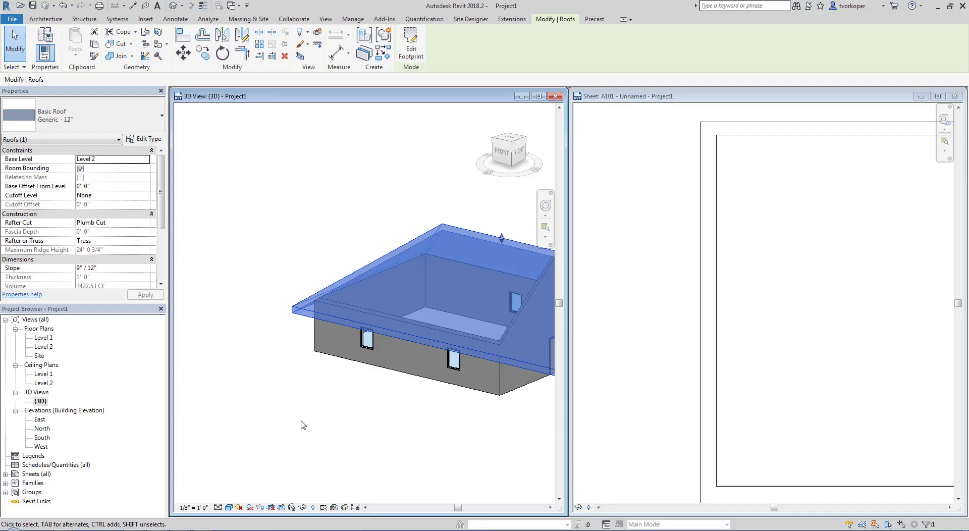
pyautogui.press('Escape')
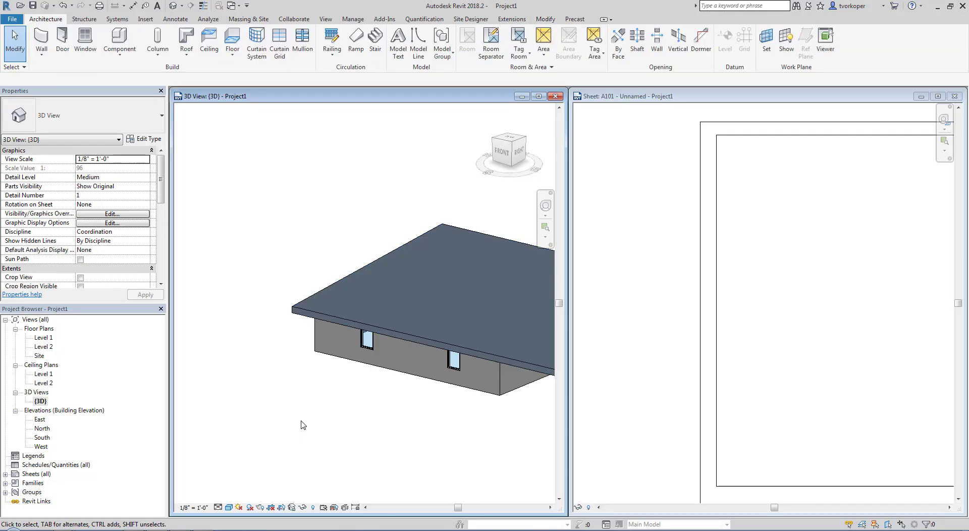
# Fit both tiled views and orbit the {3D} view to examine how its viewport on sheet A101 responds
pyautogui.press('z')
pyautogui.press('f')
pyautogui.keyDown('shift'); pyautogui.moveTo(273, 326); pyautogui.dragTo(296, 313, button='middle'); pyautogui.keyUp('shift')
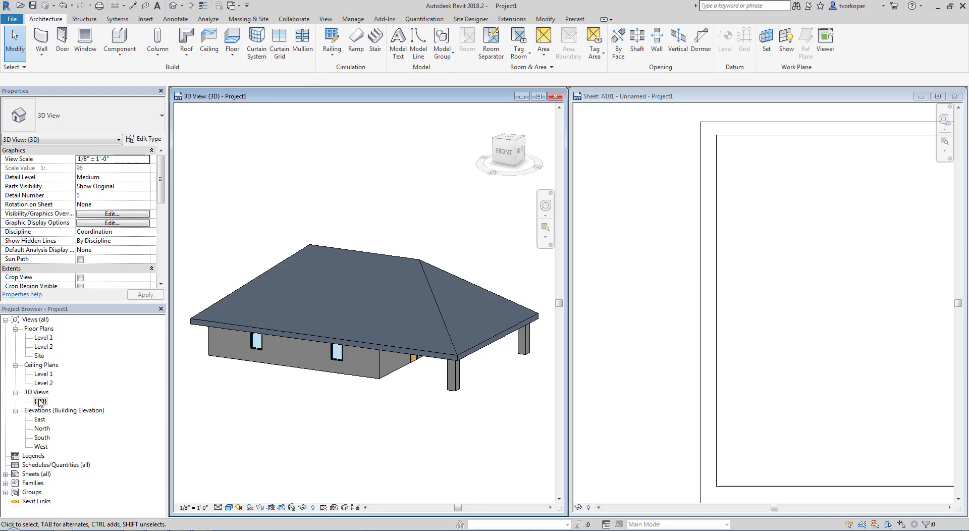
pyautogui.click(651, 271)
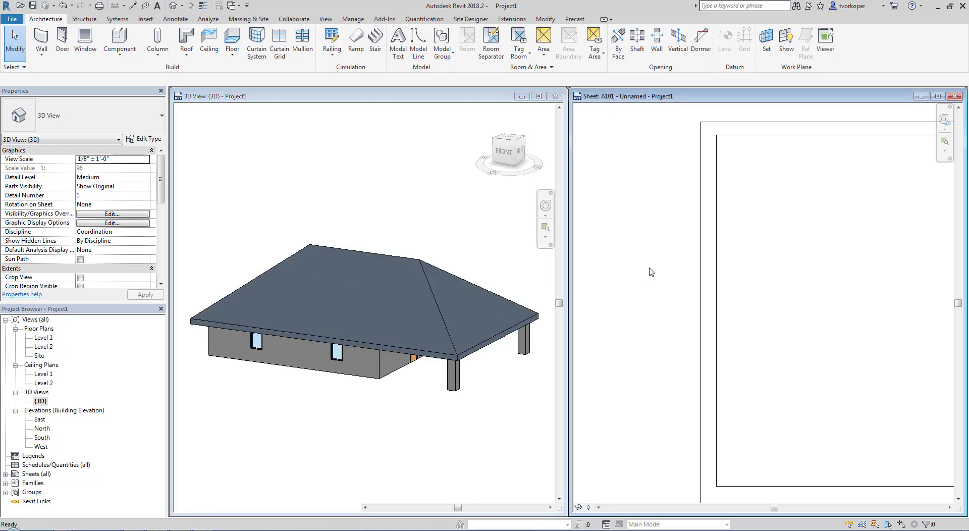
pyautogui.press('z')
pyautogui.press('e')
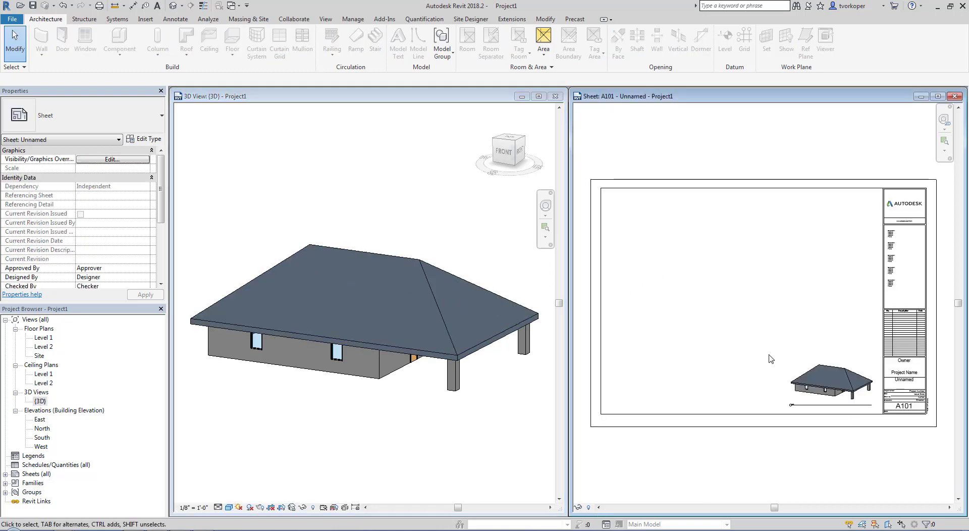
pyautogui.click(389, 193)
pyautogui.keyDown('shift'); pyautogui.moveTo(385, 208); pyautogui.dragTo(864, 399, button='middle'); pyautogui.keyUp('shift')
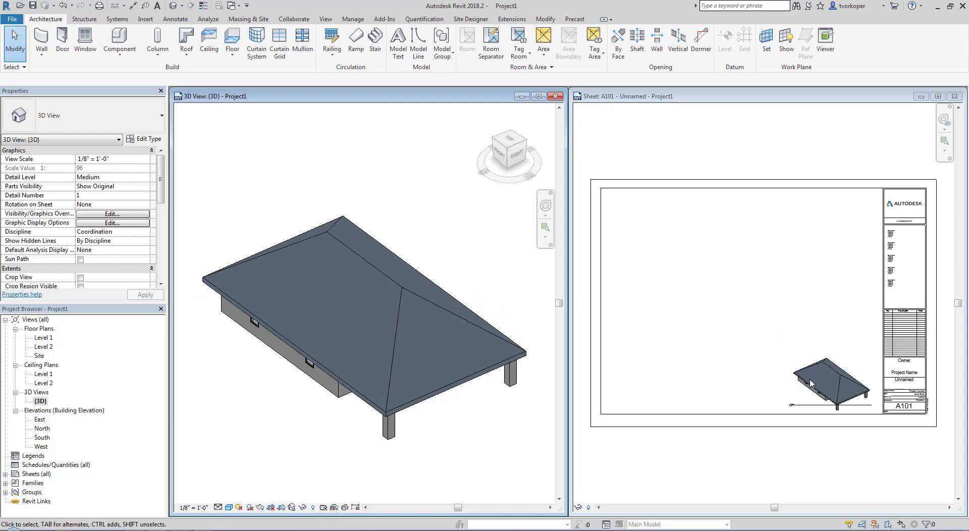
pyautogui.keyDown('shift'); pyautogui.moveTo(298, 398); pyautogui.dragTo(437, 337, button='middle'); pyautogui.keyUp('shift')
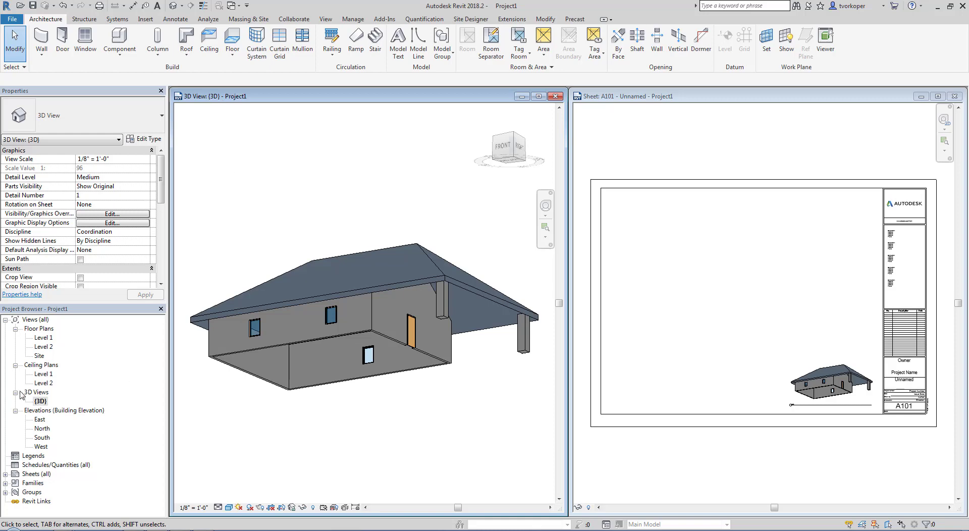
# Duplicate the {3D} view without detailing and tile the copy alongside the original view and the sheet
pyautogui.click(40, 401)
pyautogui.rightClick(40, 402)
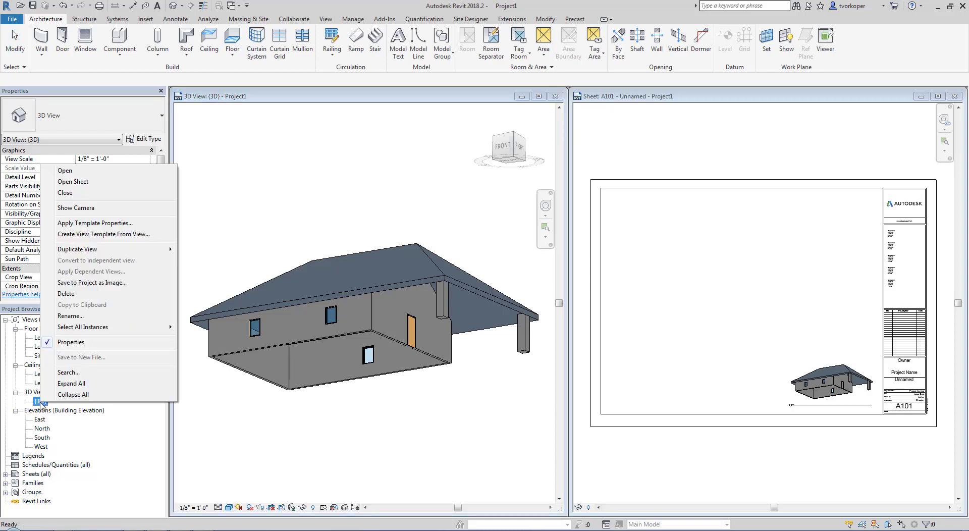
pyautogui.moveTo(75, 254)
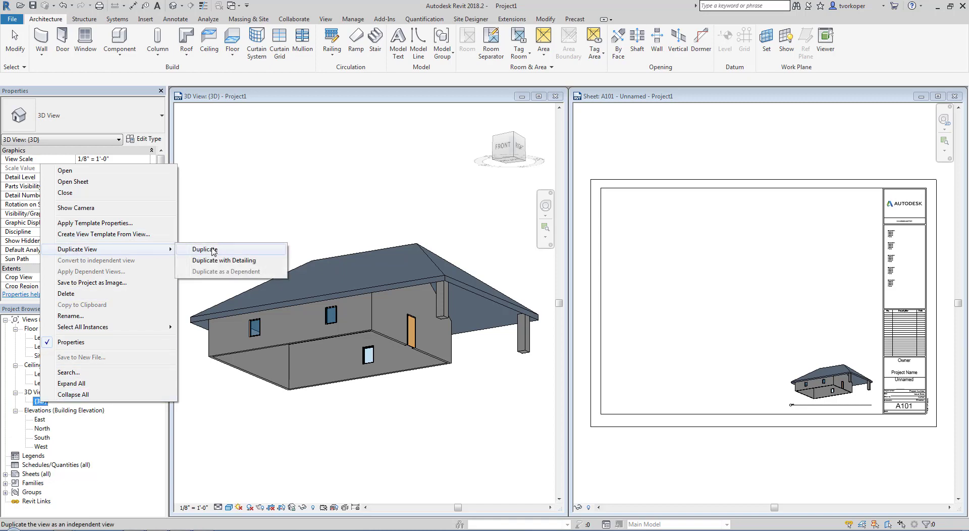
pyautogui.click(204, 250)
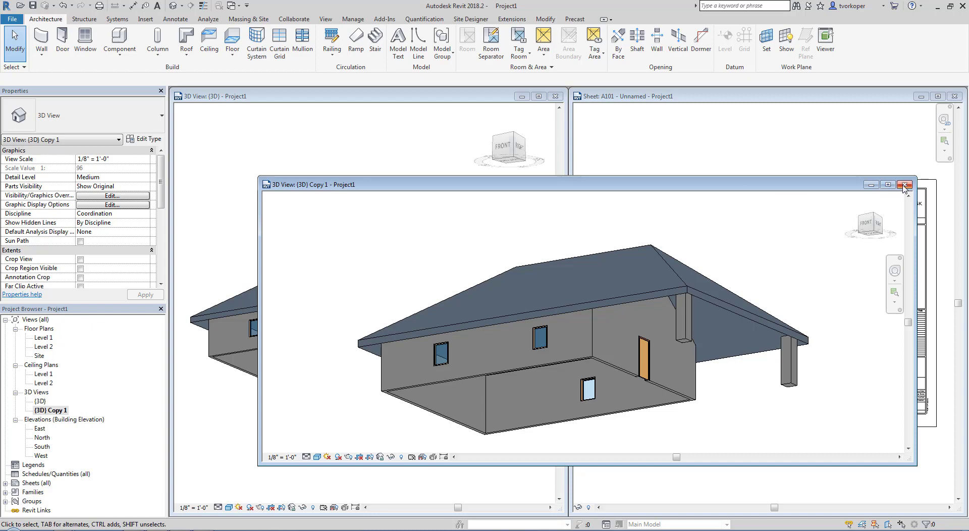
pyautogui.press('w')
pyautogui.press('t')
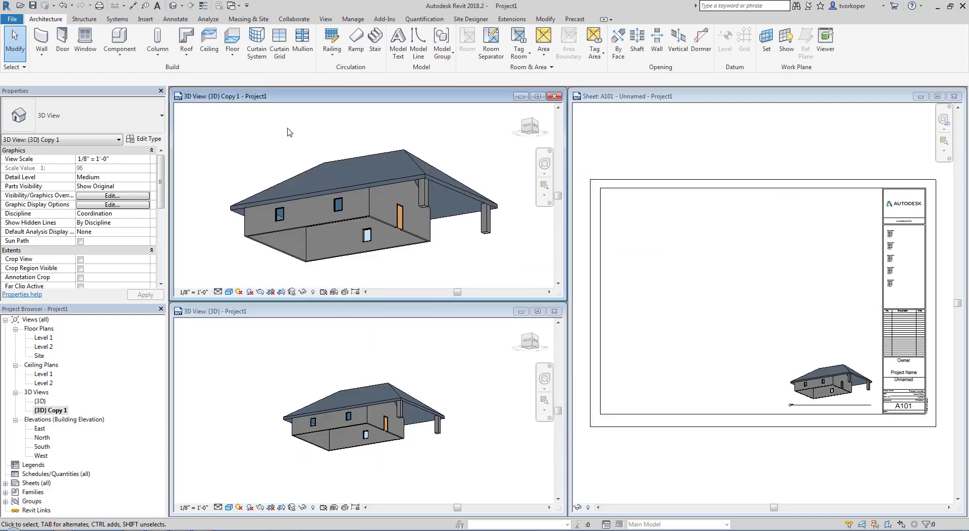
# Orient {3D} Copy 1 to show the house from above and place it on sheet A101 beside the existing viewport
pyautogui.keyDown('shift'); pyautogui.moveTo(288, 132); pyautogui.dragTo(289, 200, button='middle'); pyautogui.keyUp('shift')
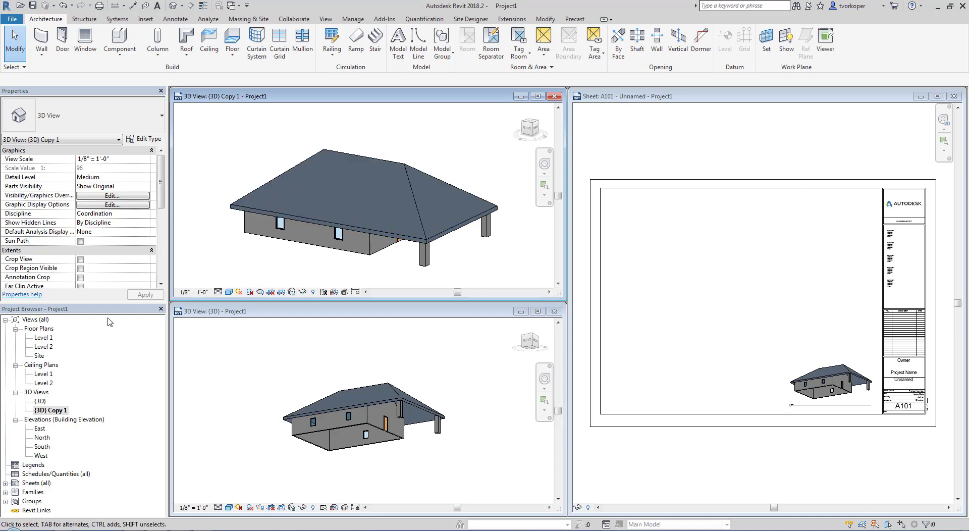
pyautogui.moveTo(58, 415); pyautogui.dragTo(748, 340)
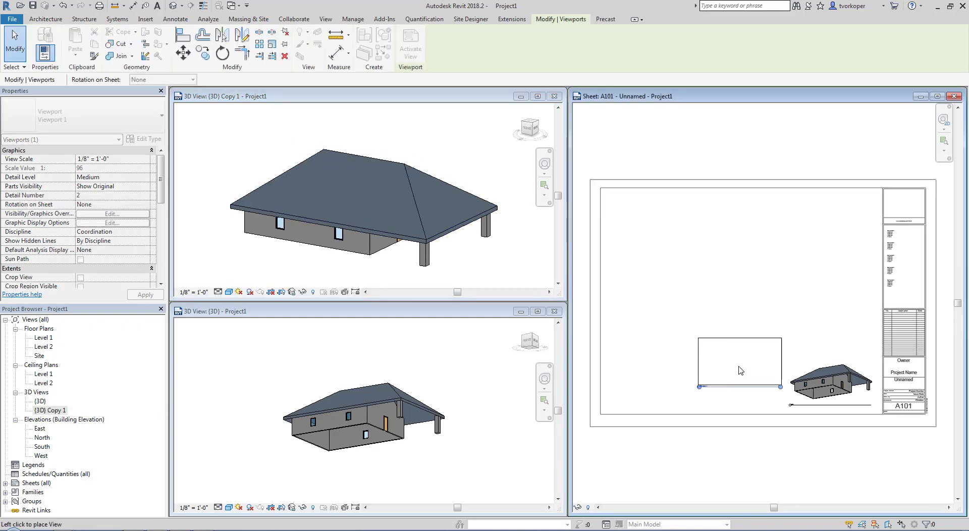
pyautogui.click(735, 384)
pyautogui.press('Escape')
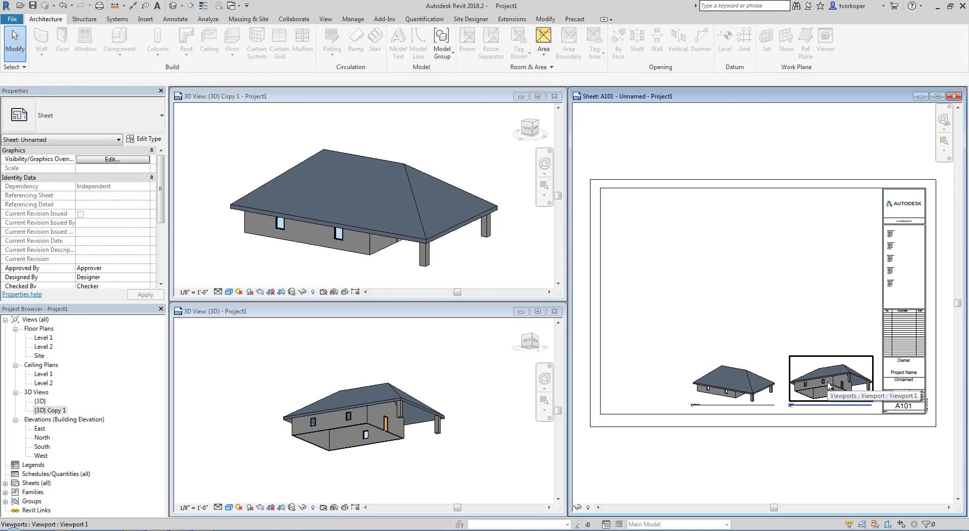
# Orbit the original {3D} view to look down on the roof from the porch end and compare both viewports
pyautogui.click(345, 353)
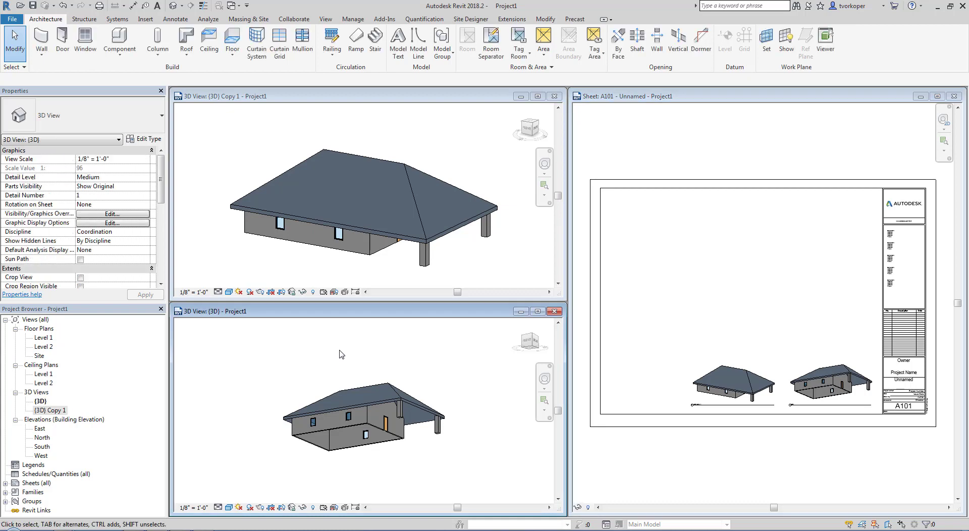
pyautogui.keyDown('shift'); pyautogui.moveTo(340, 353); pyautogui.dragTo(313, 434, button='middle'); pyautogui.keyUp('shift')
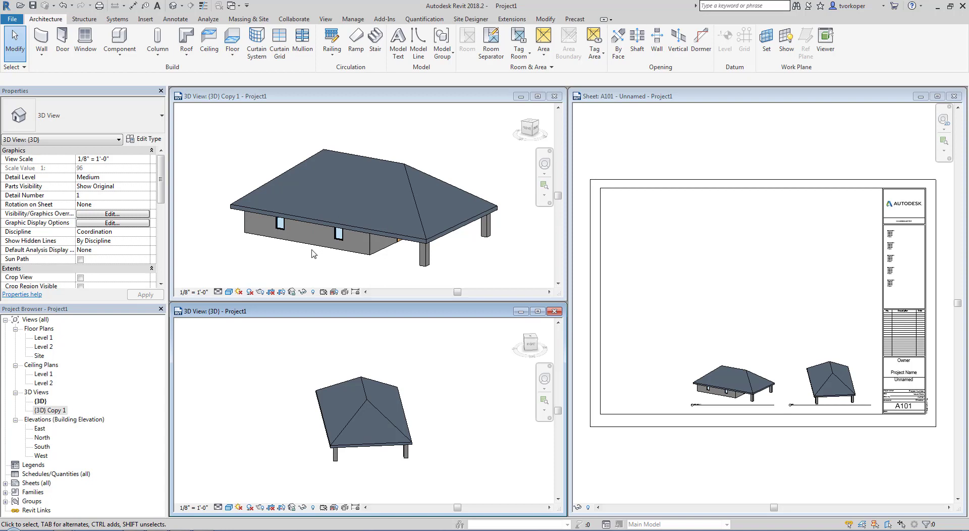
# Save the orientation of {3D} Copy 1 and lock the view, and try orbiting it
pyautogui.moveTo(275, 278); pyautogui.dragTo(306, 302)
pyautogui.click(292, 292)
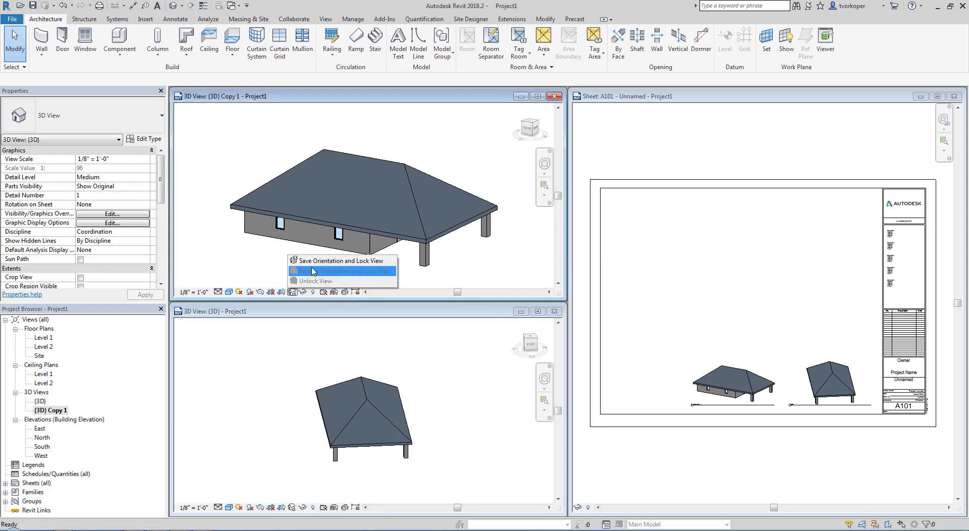
pyautogui.click(313, 261)
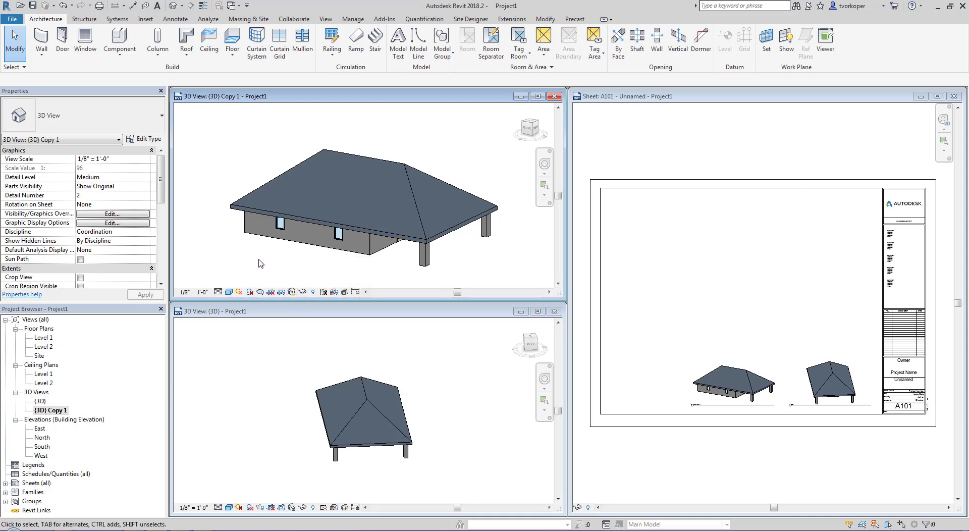
pyautogui.keyDown('shift'); pyautogui.moveTo(258, 263); pyautogui.dragTo(309, 251, button='middle'); pyautogui.keyUp('shift')
# Open the Level 1 floor plan, enlarge its window, and centre the house with the elevation markers around it
pyautogui.click(41, 338)
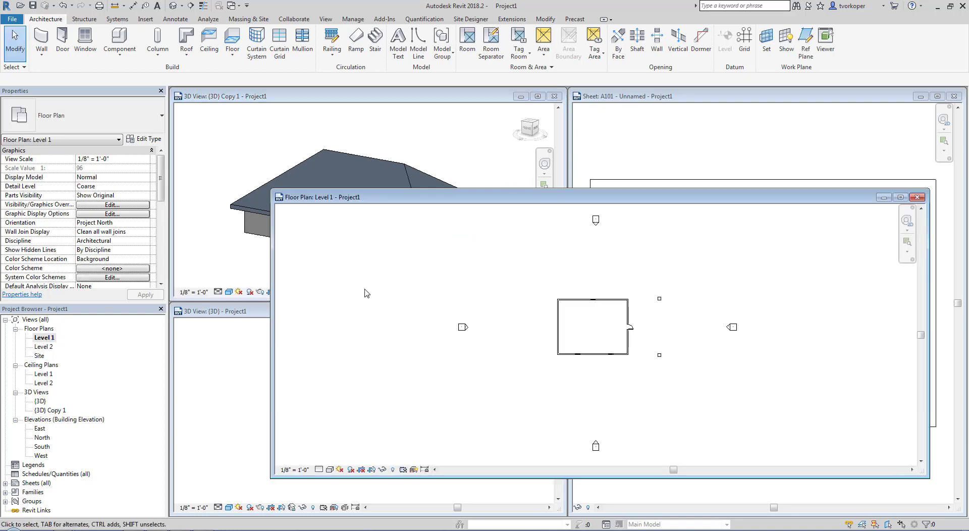
pyautogui.moveTo(480, 188); pyautogui.dragTo(441, 158)
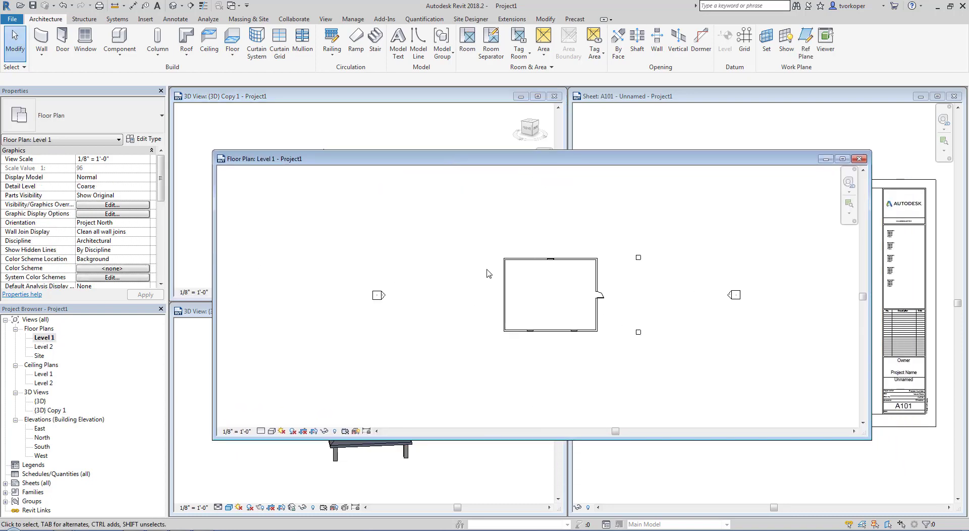
pyautogui.moveTo(487, 273); pyautogui.dragTo(413, 237, button='middle')
pyautogui.scroll(1, 419, 241)
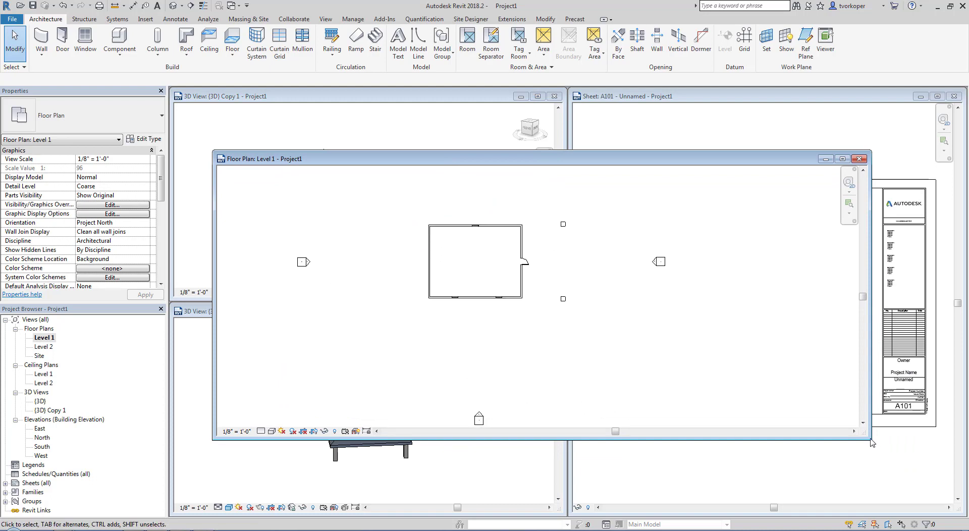
pyautogui.moveTo(870, 440); pyautogui.dragTo(888, 492)
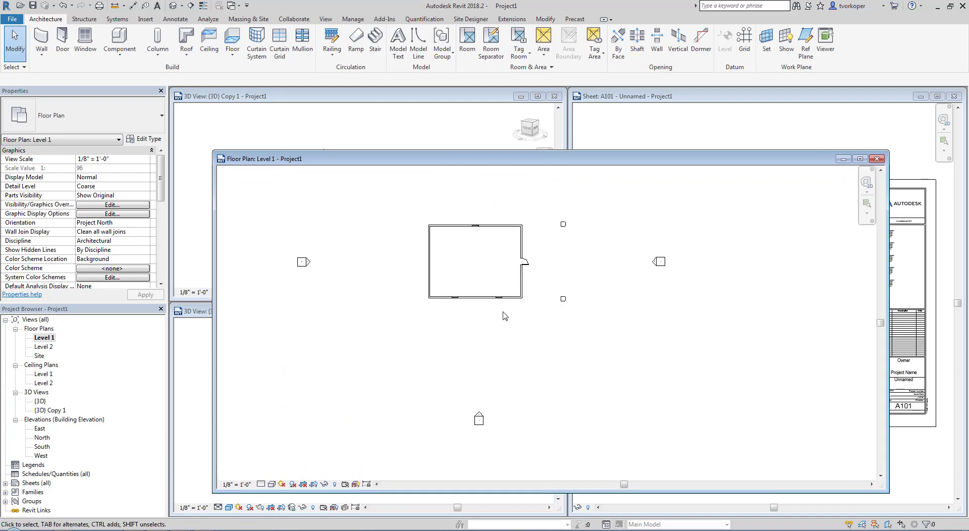
pyautogui.moveTo(505, 317); pyautogui.dragTo(500, 366, button='middle')
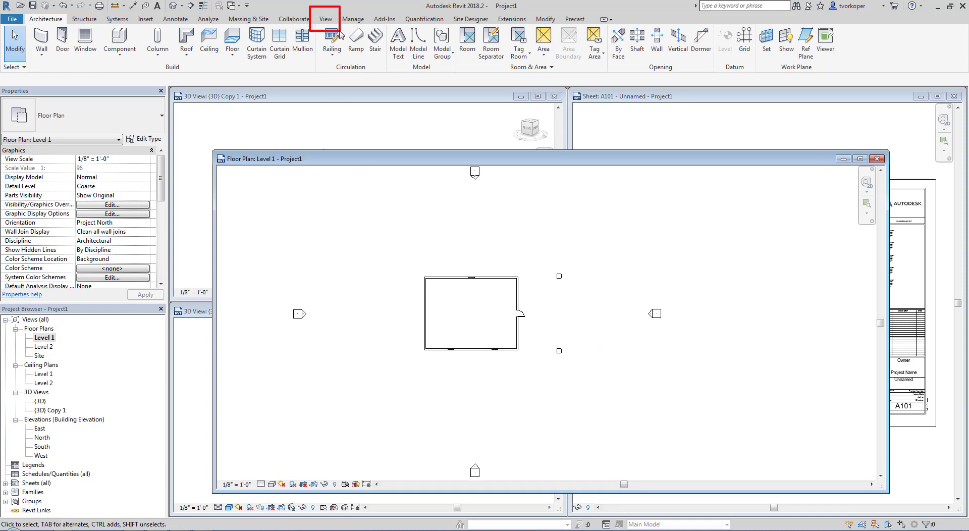
# Place a perspective camera southwest of the house on Level 1, aimed diagonally across it to a target beyond the northeast corner
pyautogui.click(328, 20)
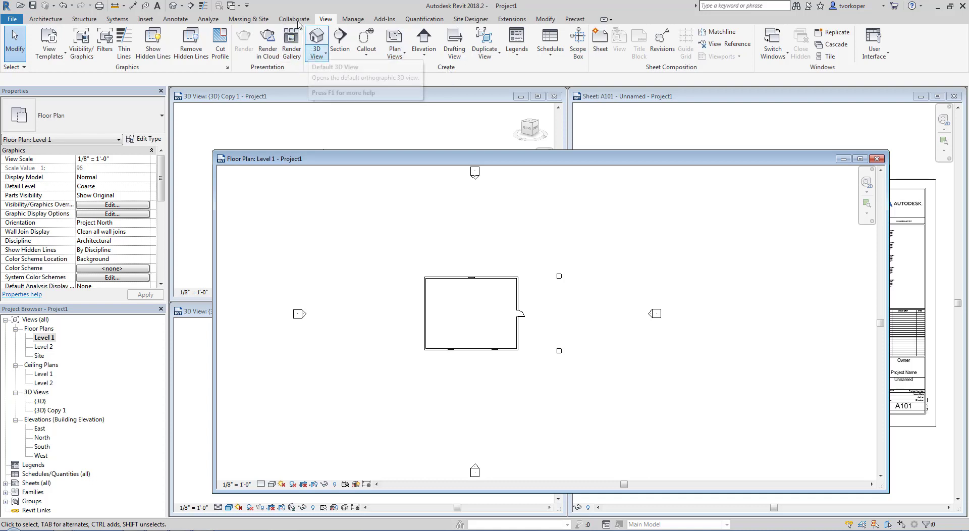
pyautogui.click(325, 55)
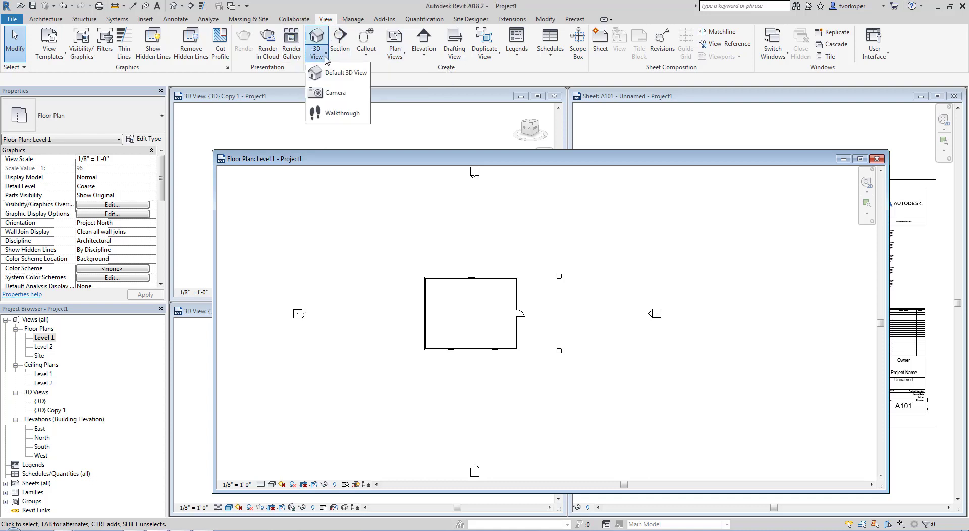
pyautogui.click(330, 92)
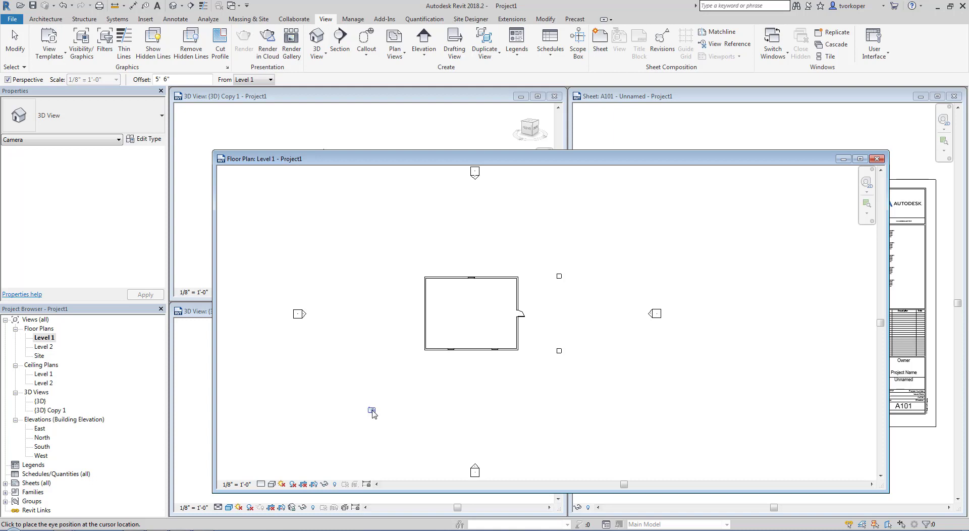
pyautogui.click(369, 410)
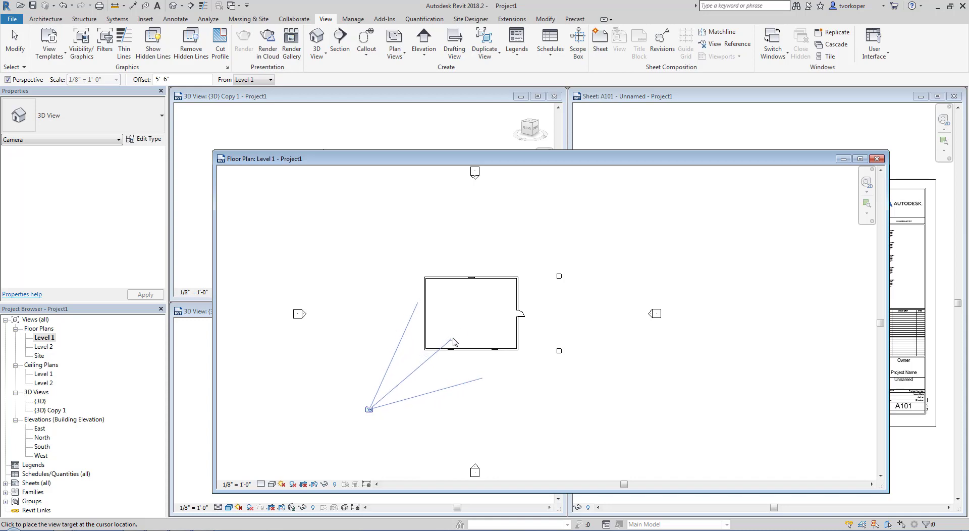
pyautogui.click(553, 231)
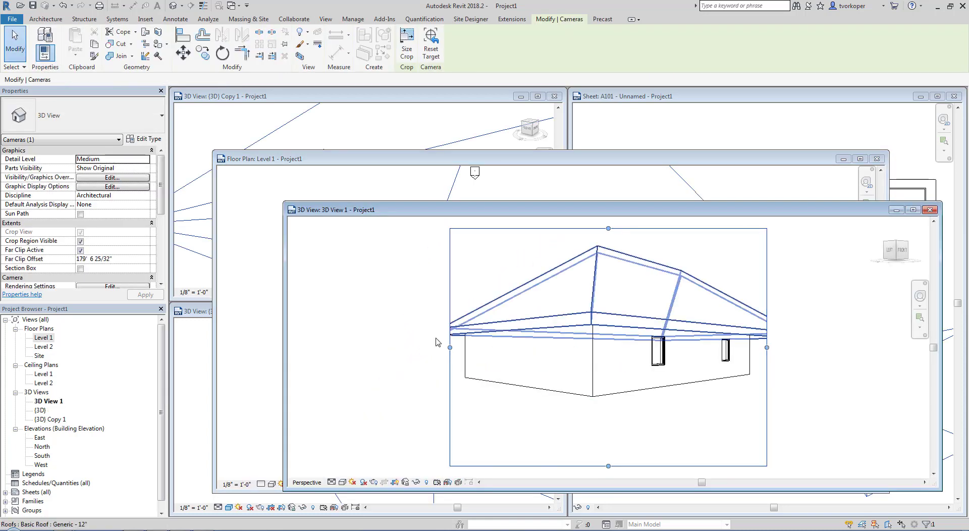
# Resize the camera view's crop region, widening both sides to include the roof eaves and porch post and trimming the empty area below
pyautogui.scroll(-1, 396, 337)
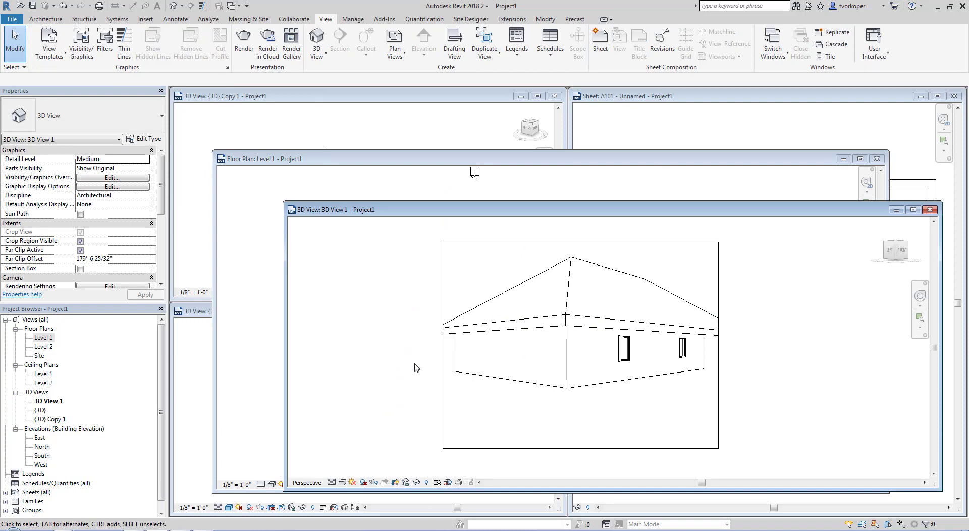
pyautogui.click(444, 382)
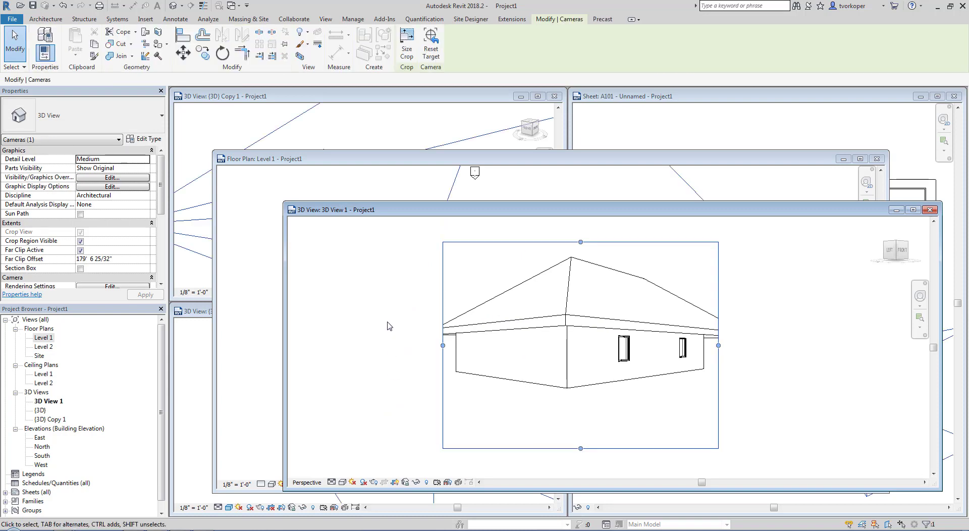
pyautogui.moveTo(389, 325); pyautogui.dragTo(346, 324, button='middle')
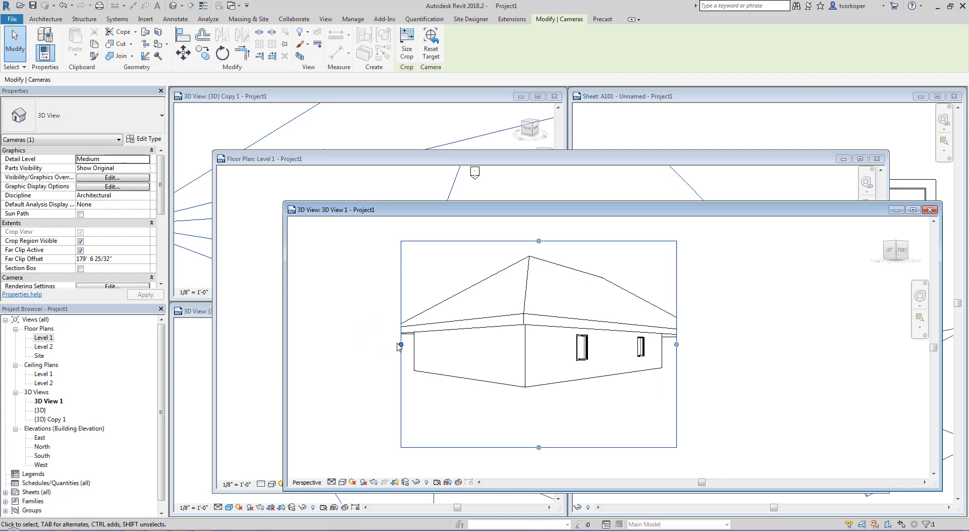
pyautogui.moveTo(401, 344); pyautogui.dragTo(382, 344)
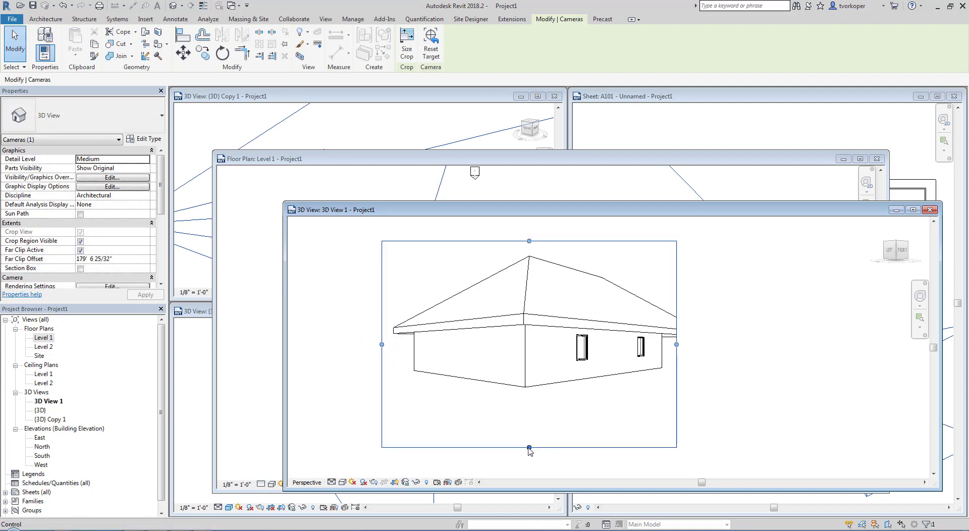
pyautogui.moveTo(529, 448); pyautogui.dragTo(525, 405)
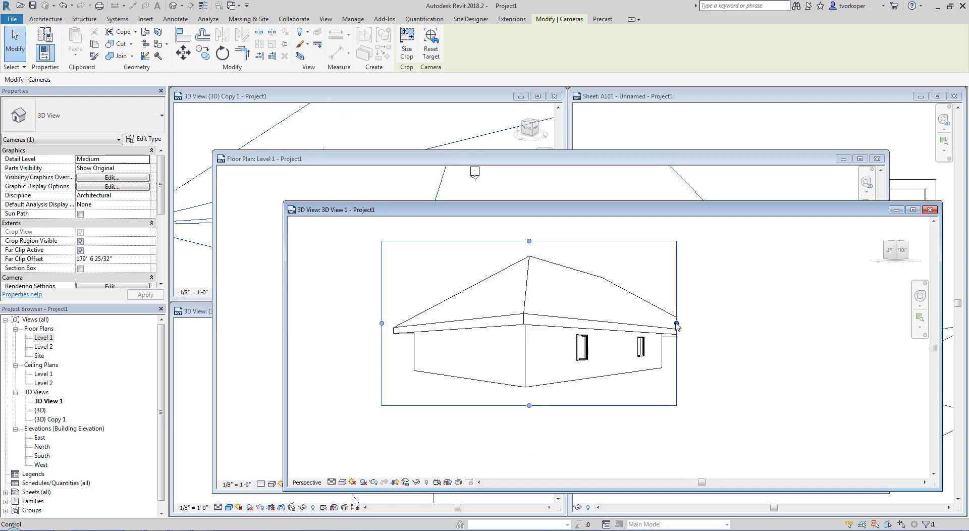
pyautogui.moveTo(677, 323); pyautogui.dragTo(715, 324)
pyautogui.press('Escape')
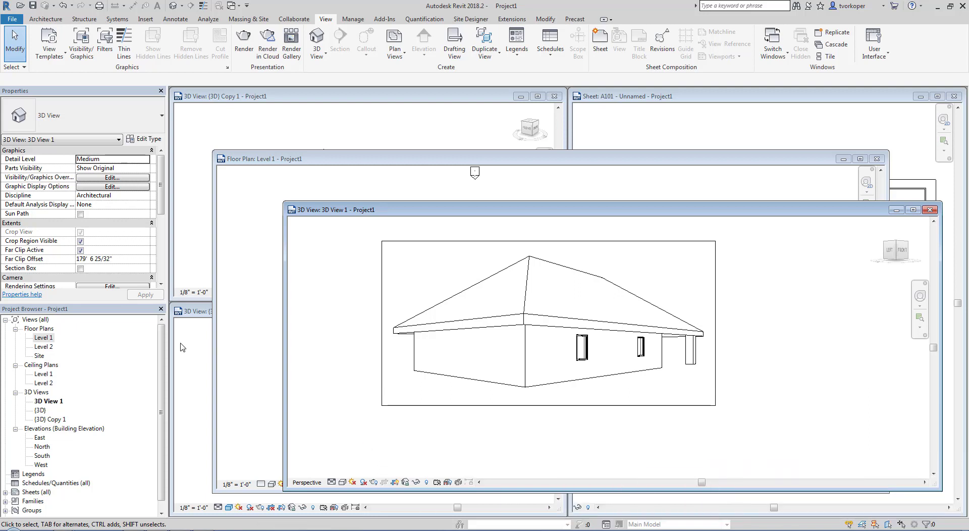
# Arrange the Level 1 floor plan and the camera view windows side by side, and make the floor plan active
pyautogui.moveTo(308, 212); pyautogui.dragTo(299, 117)
pyautogui.moveTo(279, 399); pyautogui.dragTo(534, 410)
pyautogui.click(478, 222)
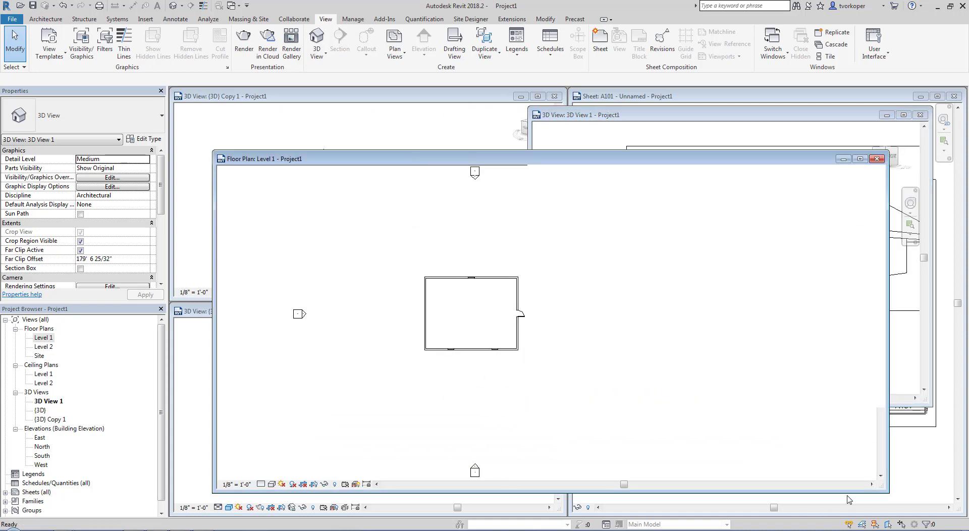
pyautogui.moveTo(887, 493); pyautogui.dragTo(566, 487)
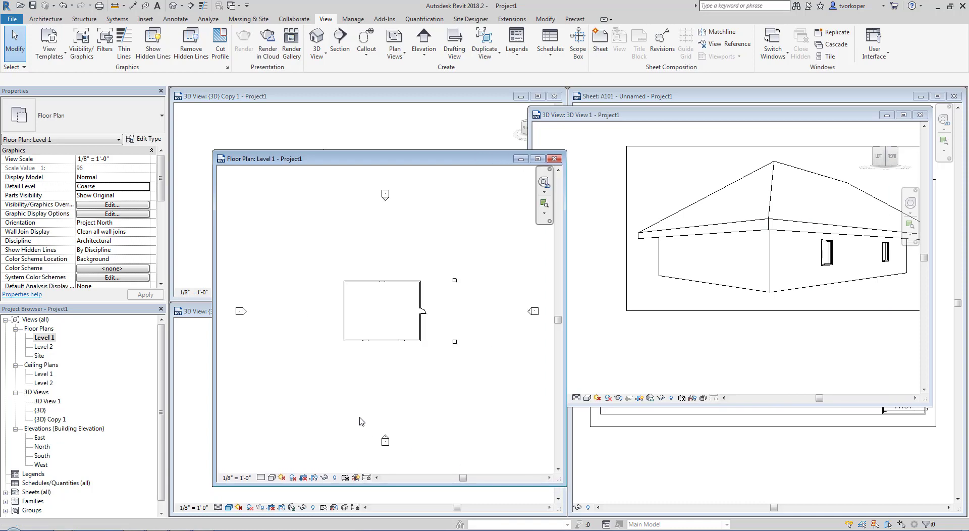
pyautogui.click(660, 370)
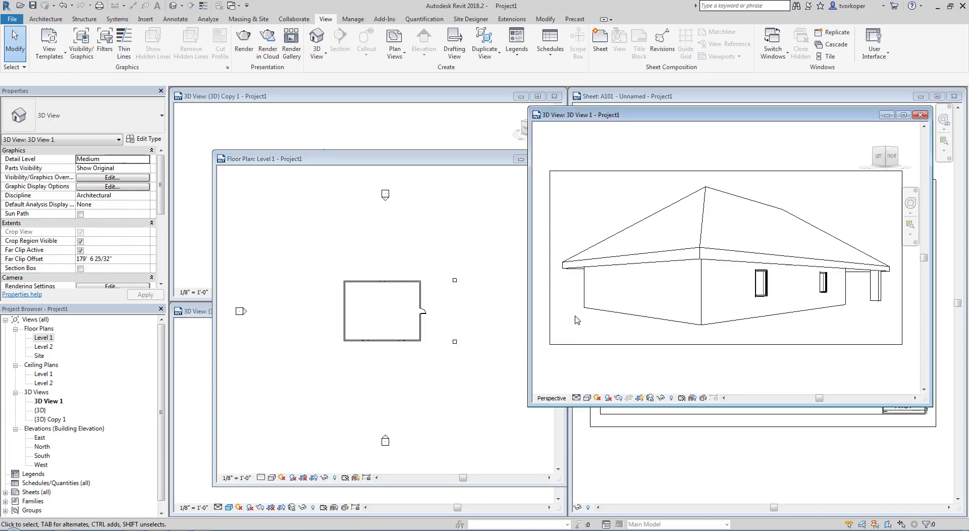
pyautogui.moveTo(658, 120); pyautogui.dragTo(676, 122)
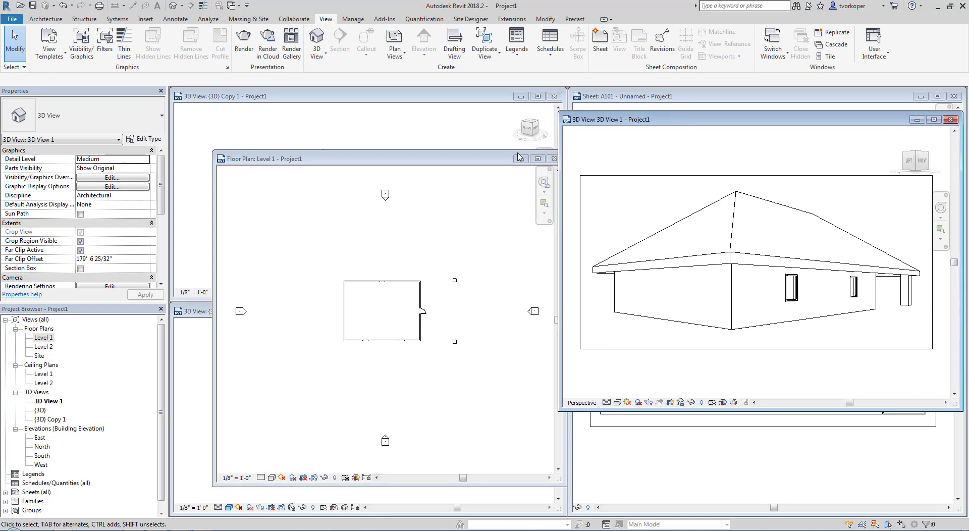
pyautogui.click(493, 162)
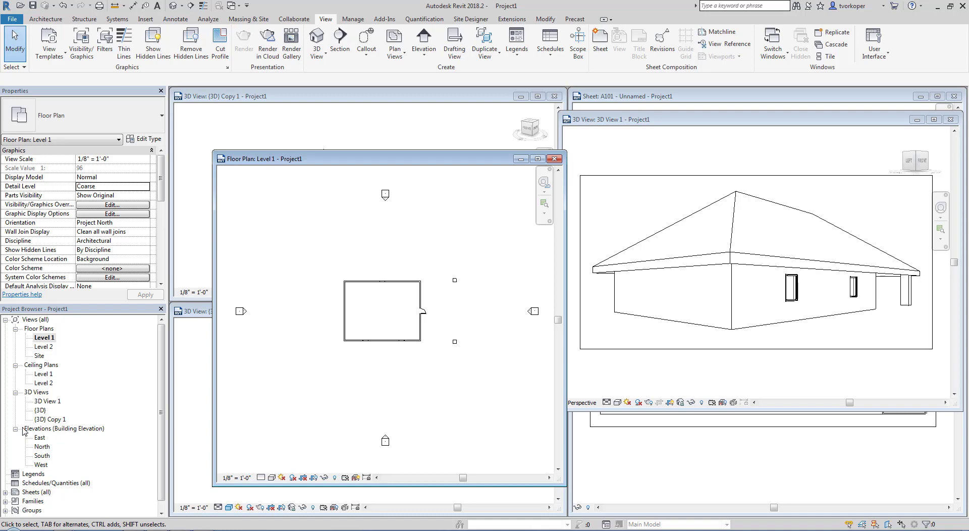
pyautogui.moveTo(9, 380); pyautogui.dragTo(89, 438)
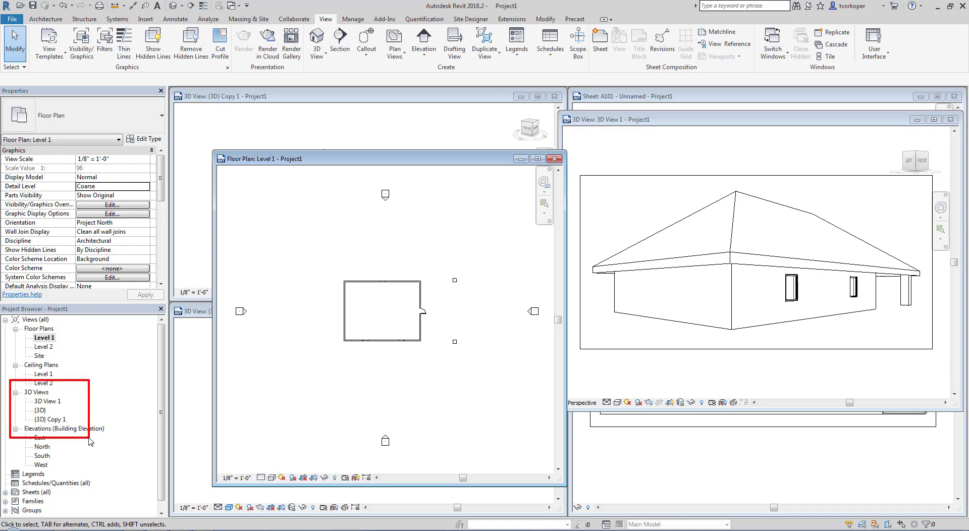
pyautogui.press('Escape')
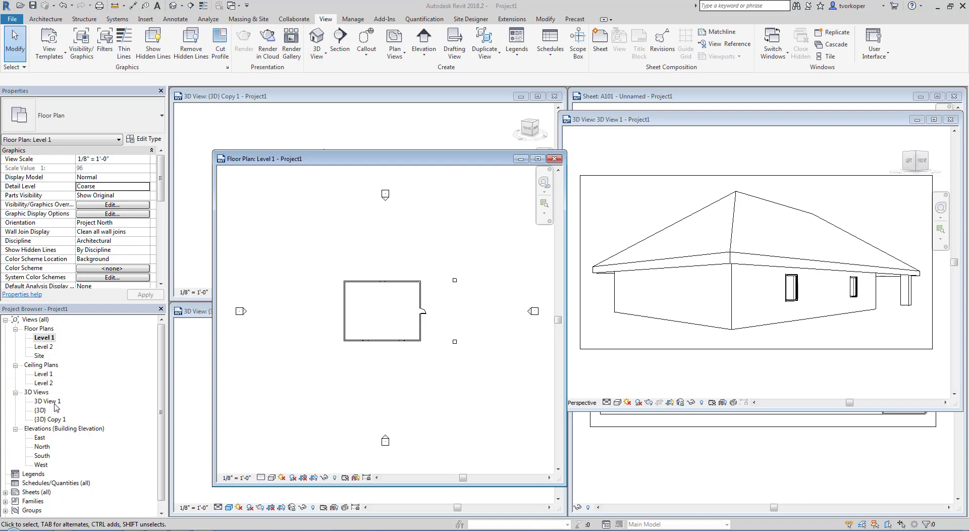
pyautogui.moveTo(28, 392); pyautogui.dragTo(71, 417)
pyautogui.press('Escape')
# Rename the 3D View 1 camera view as 3d perspective
pyautogui.click(45, 402)
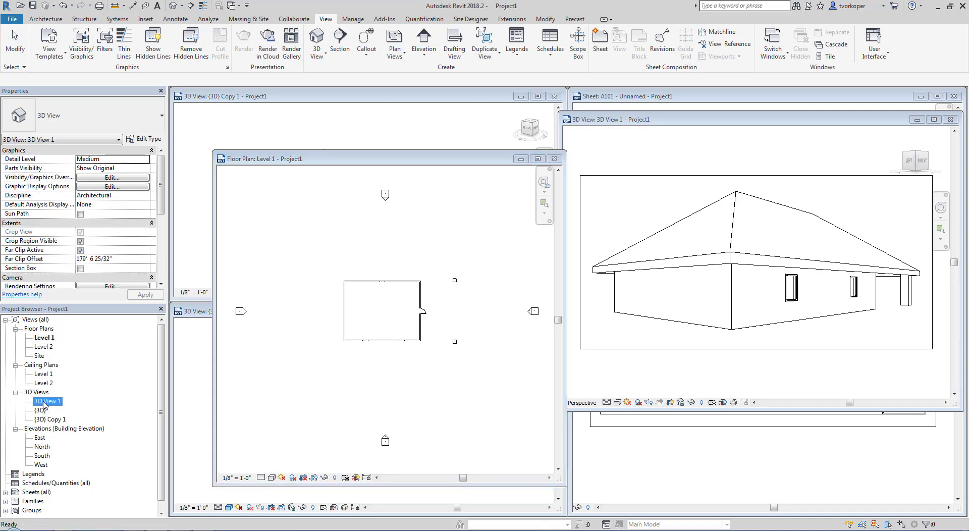
pyautogui.rightClick(44, 402)
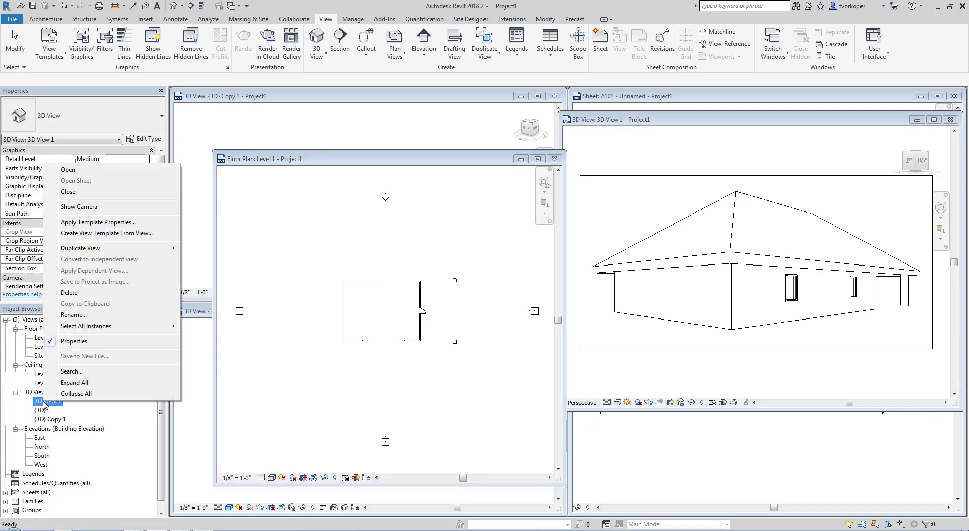
pyautogui.click(61, 316)
pyautogui.write('3d perspective')
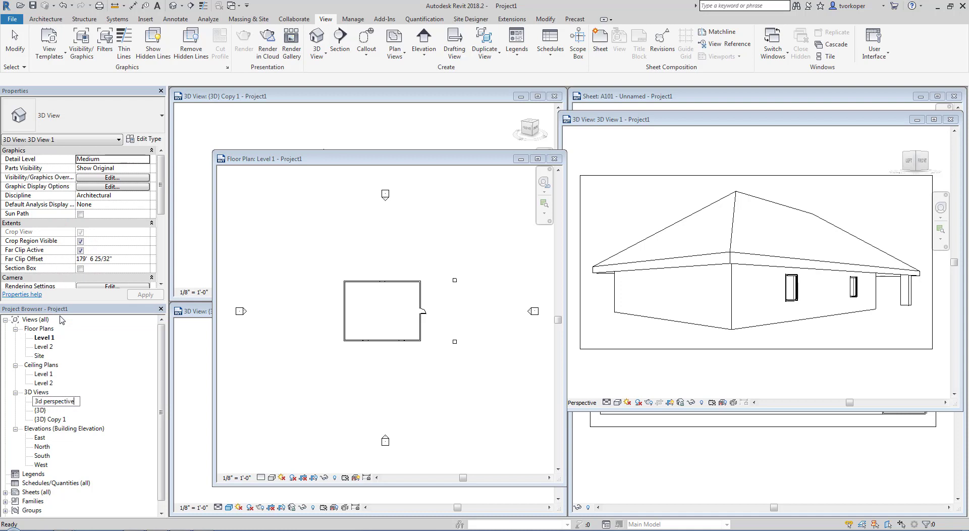
pyautogui.press('Return')
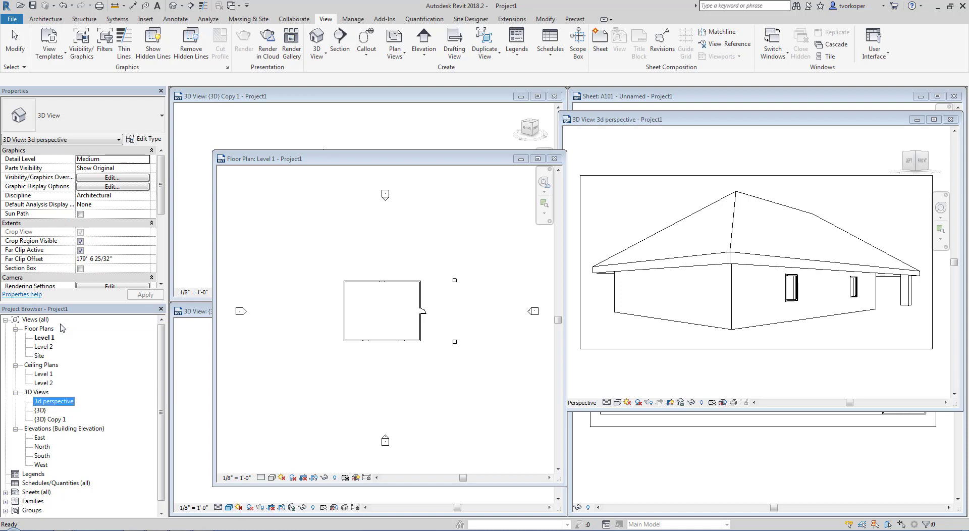
# Show the 3d perspective view's camera in the Level 1 floor plan, with more of the area around the house in view
pyautogui.rightClick(64, 405)
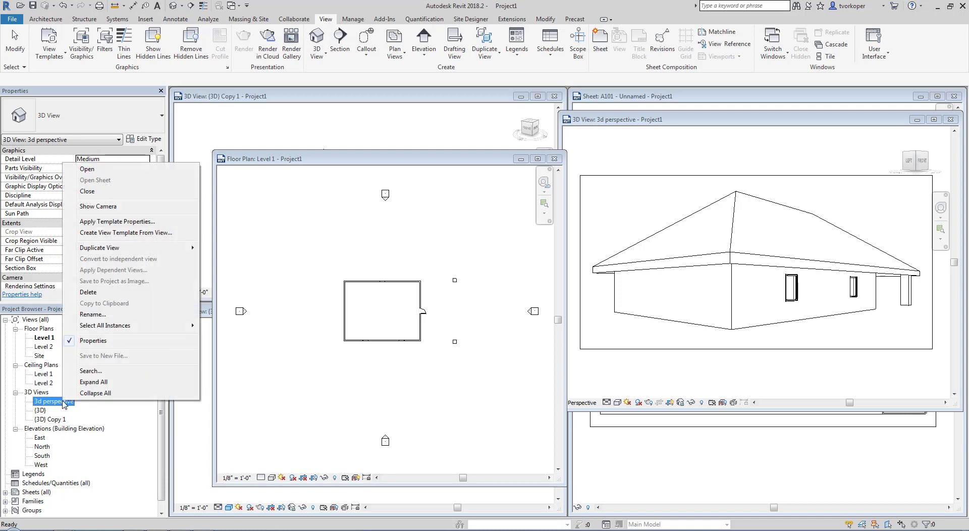
pyautogui.click(84, 207)
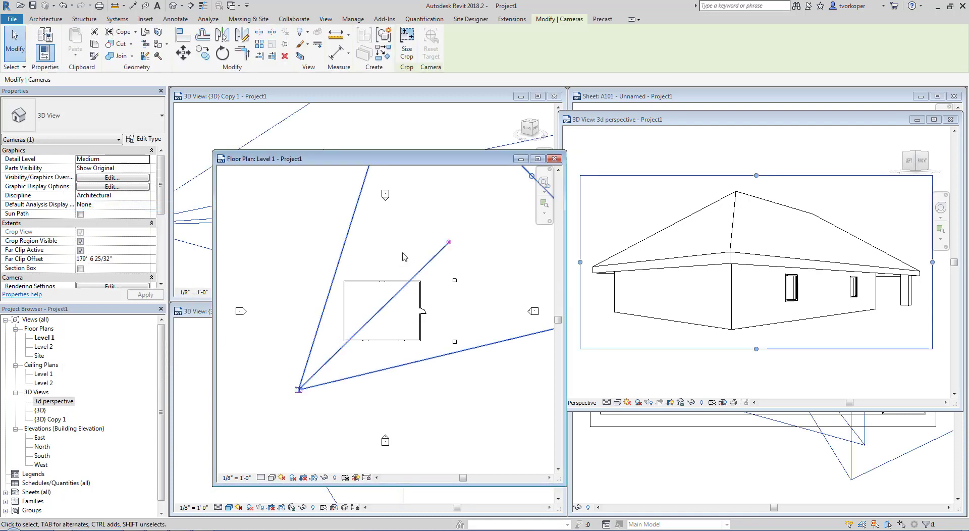
pyautogui.click(399, 414)
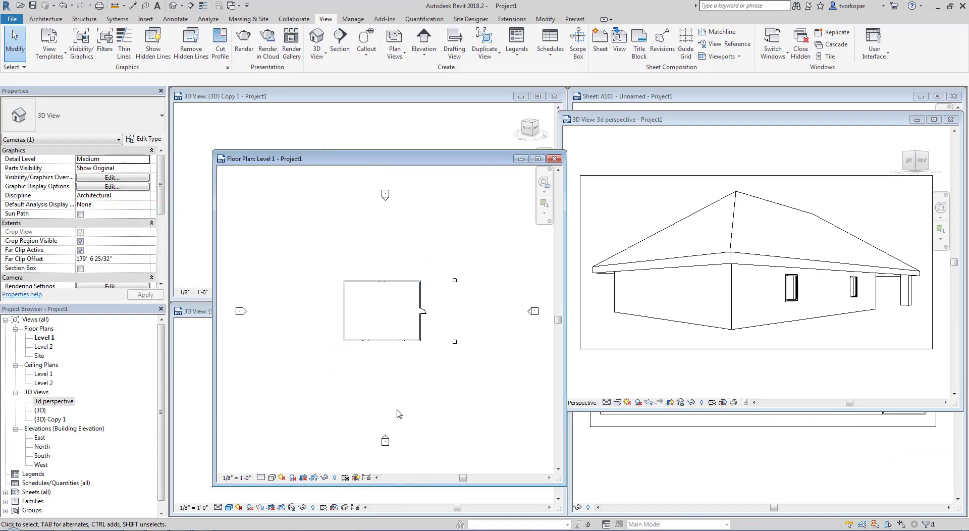
pyautogui.scroll(-2, 399, 414)
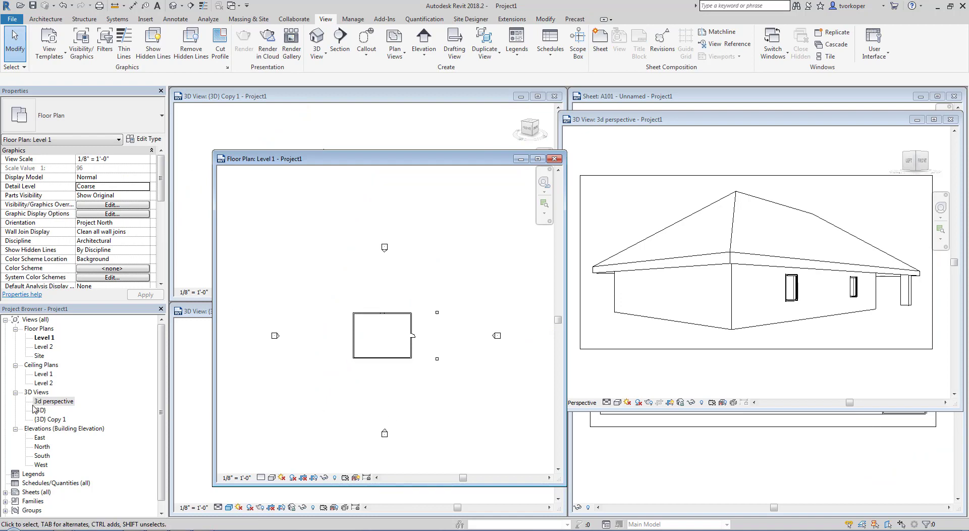
pyautogui.rightClick(57, 402)
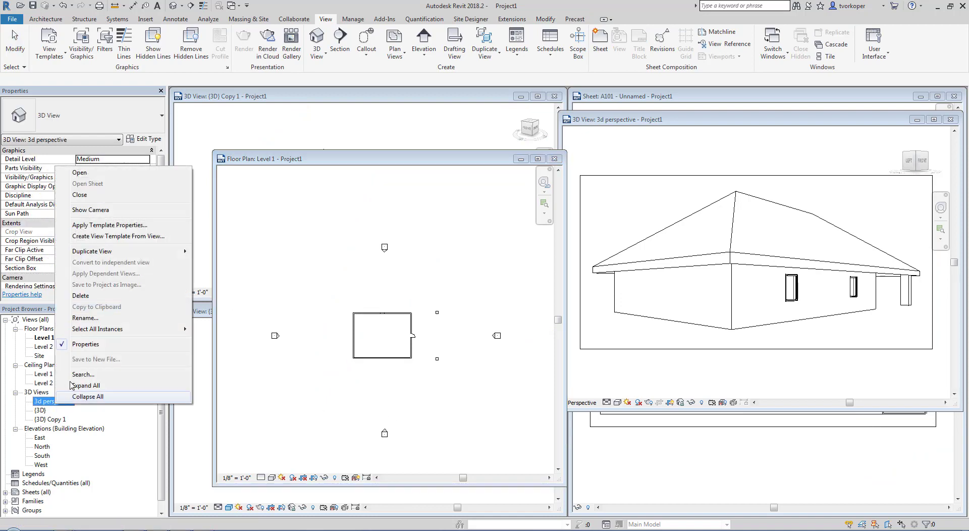
pyautogui.click(88, 210)
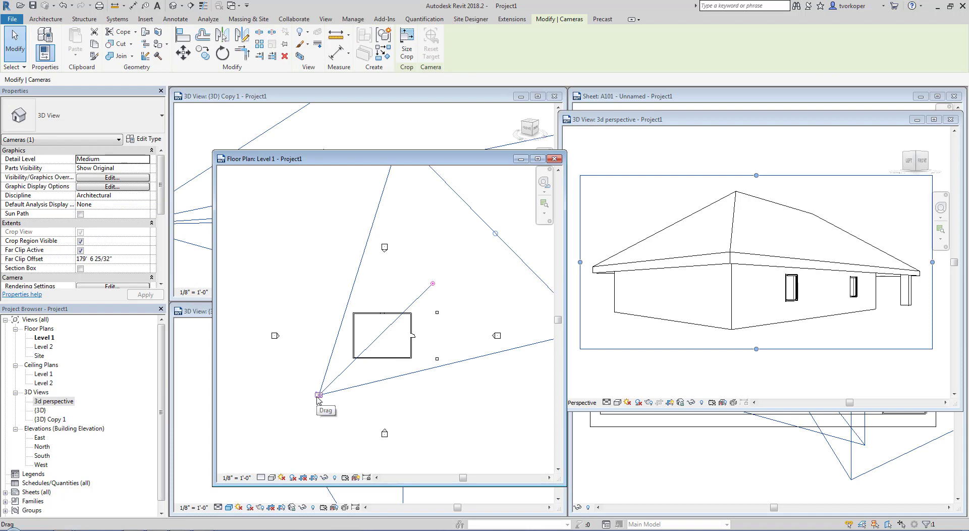
# Reposition the camera's eye and target points in the Level 1 plan and pull its far clip in to about 131 feet
pyautogui.moveTo(317, 397); pyautogui.dragTo(329, 426)
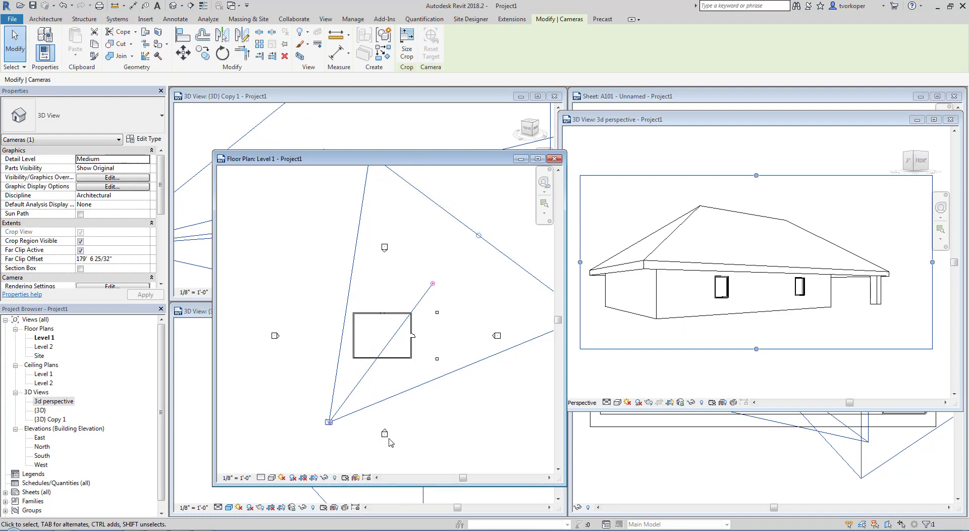
pyautogui.moveTo(328, 423); pyautogui.dragTo(318, 412)
pyautogui.moveTo(433, 284)
pyautogui.mouseDown()
pyautogui.moveTo(444, 319)
pyautogui.moveTo(423, 296)
pyautogui.mouseUp()
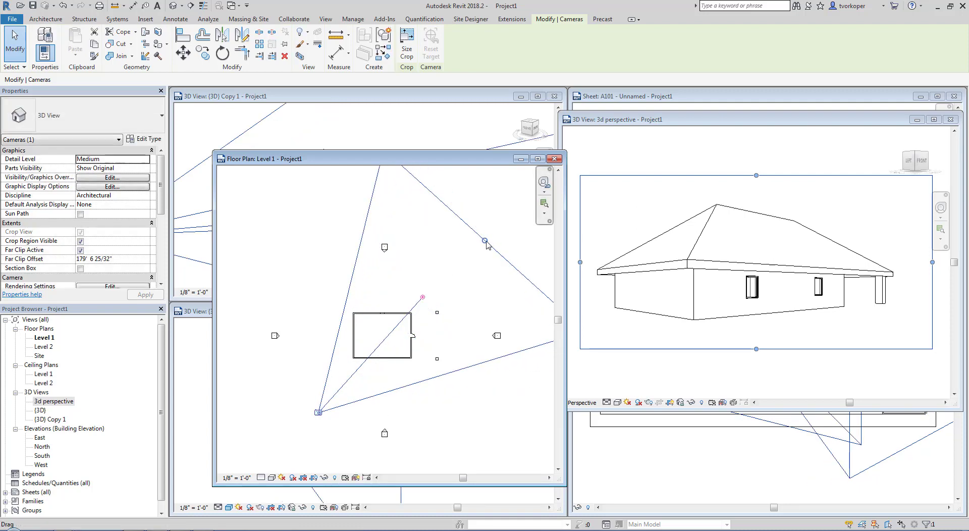
pyautogui.moveTo(485, 241); pyautogui.dragTo(439, 287)
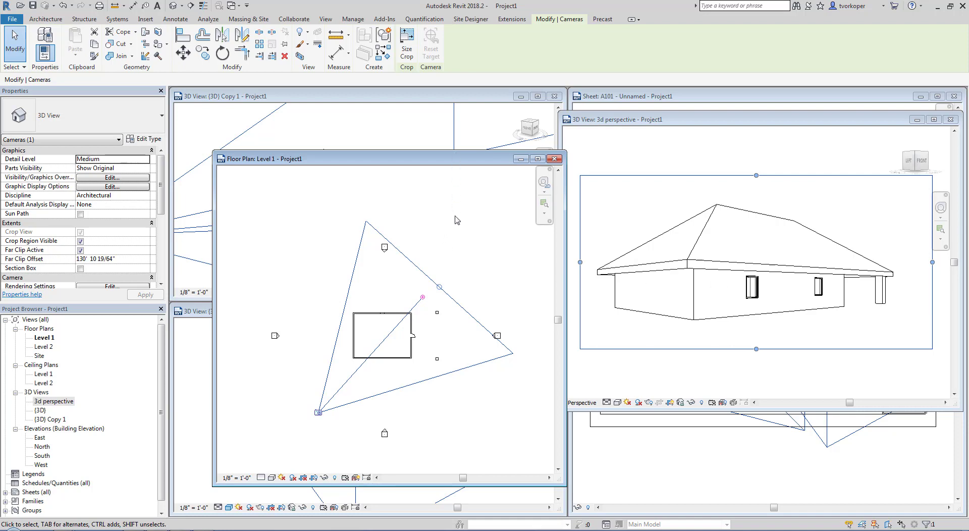
# Bring the 3d perspective view to the front, maximize its window, and fit the whole view in it
pyautogui.click(771, 119)
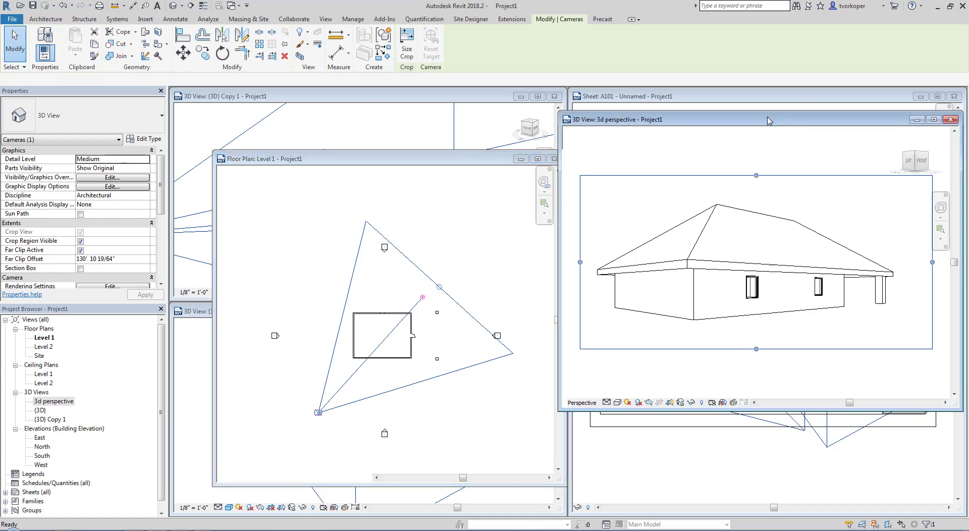
pyautogui.moveTo(768, 122); pyautogui.dragTo(498, 113)
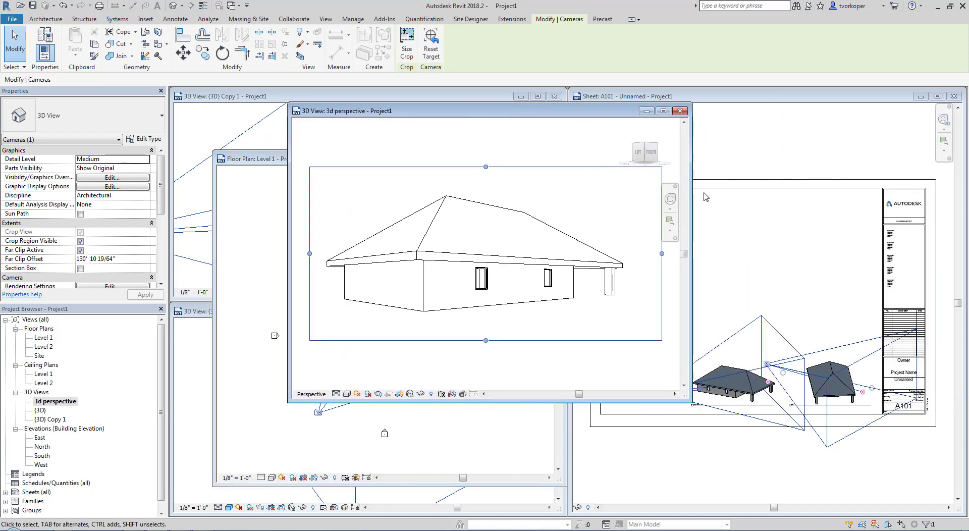
pyautogui.click(664, 110)
pyautogui.click(520, 386)
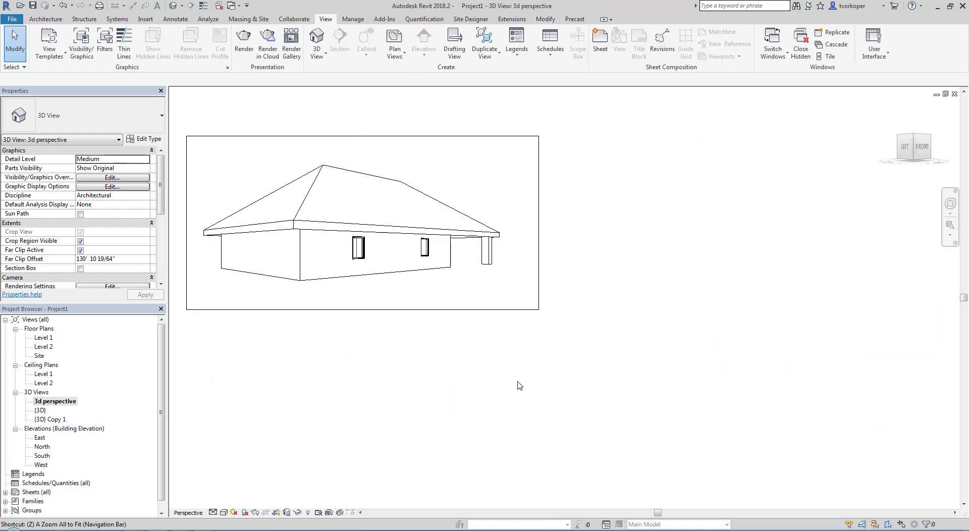
pyautogui.press('z')
pyautogui.press('f')
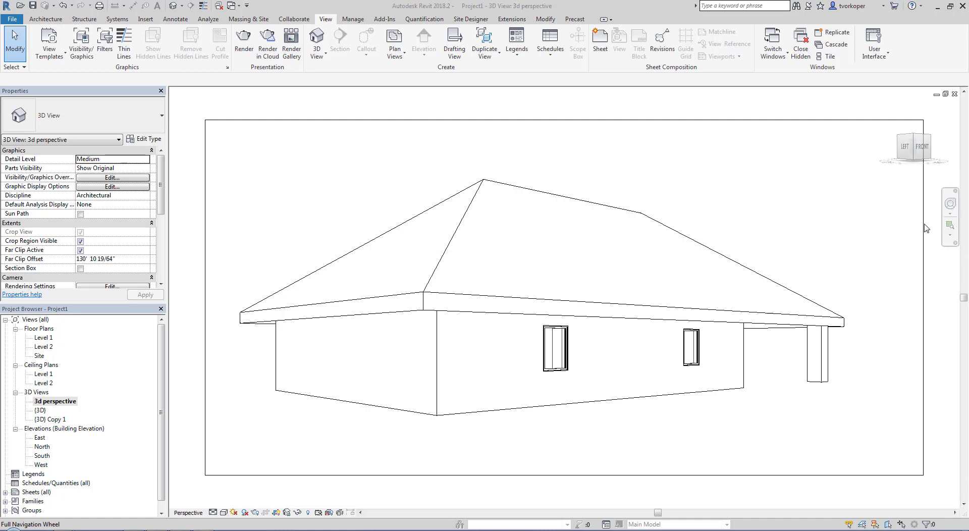
# Raise the perspective view's camera, shift the view, and move around to the porch side using the full navigation wheel
pyautogui.click(950, 204)
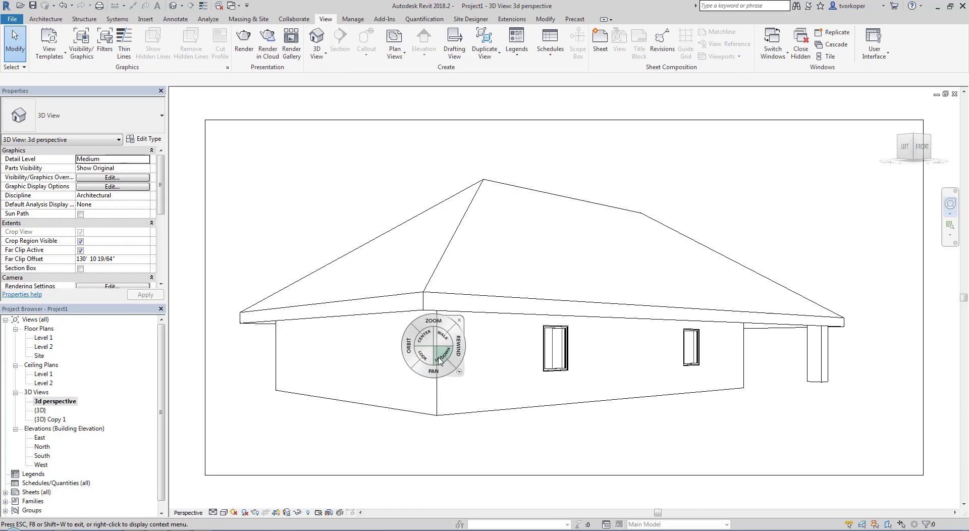
pyautogui.moveTo(440, 359); pyautogui.dragTo(440, 360)
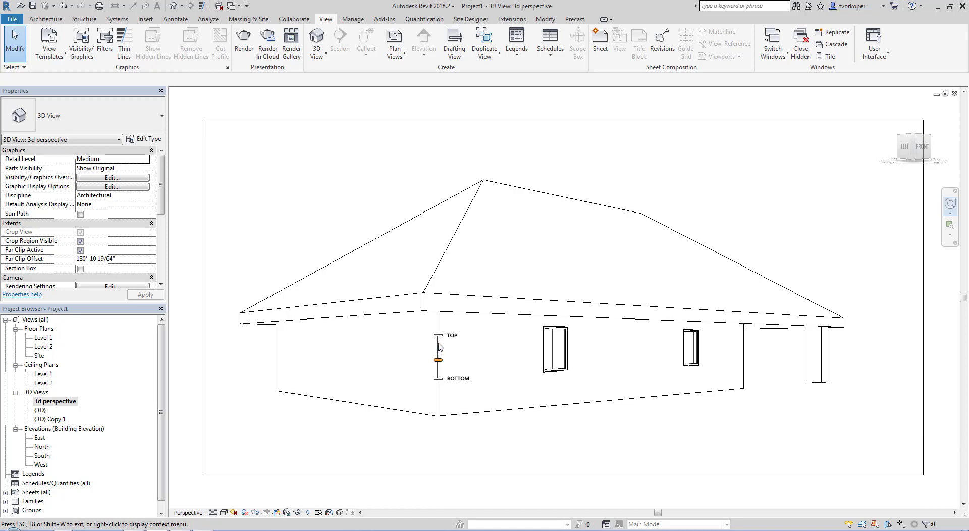
pyautogui.moveTo(438, 345)
pyautogui.mouseDown()
pyautogui.moveTo(436, 475)
pyautogui.moveTo(437, 221)
pyautogui.moveTo(438, 470)
pyautogui.moveTo(438, 396)
pyautogui.moveTo(359, 393)
pyautogui.moveTo(429, 399)
pyautogui.moveTo(430, 364)
pyautogui.moveTo(430, 372)
pyautogui.mouseUp()
pyautogui.click(426, 395)
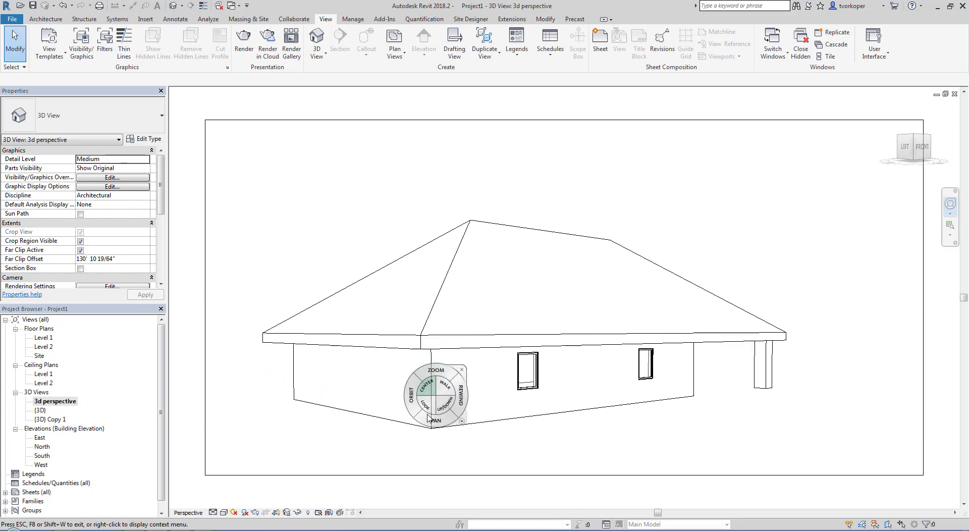
pyautogui.moveTo(429, 426)
pyautogui.mouseDown()
pyautogui.moveTo(406, 428)
pyautogui.moveTo(439, 430)
pyautogui.mouseUp()
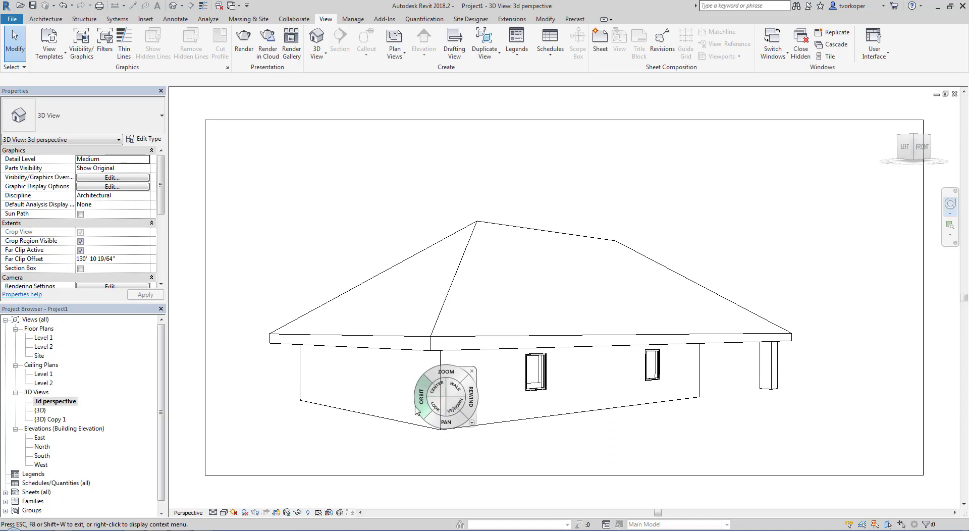
pyautogui.click(455, 392)
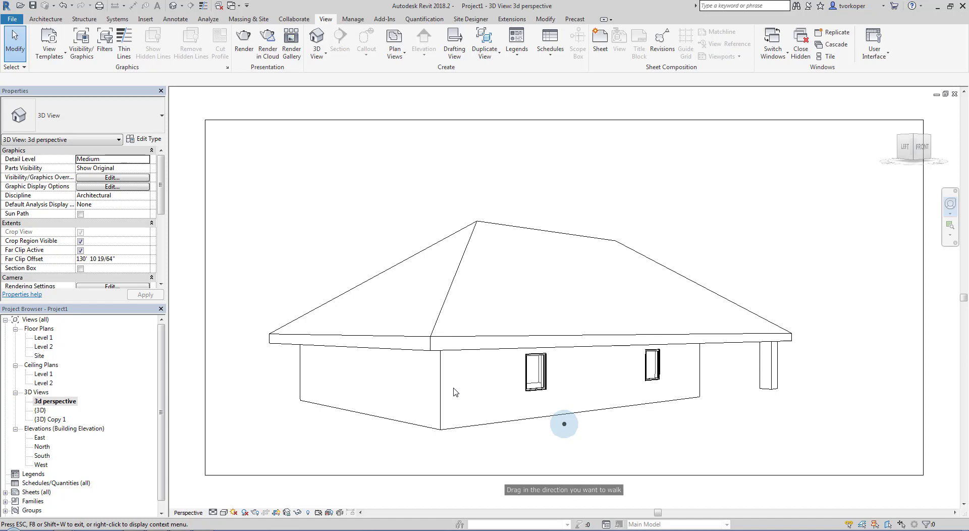
pyautogui.moveTo(572, 428); pyautogui.dragTo(603, 442)
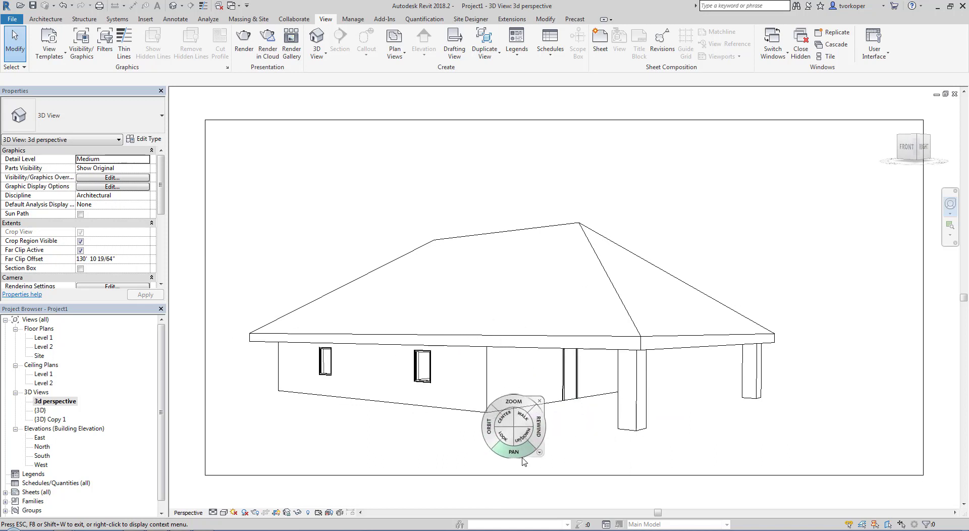
# Rewind the perspective view to the earliest frame in its navigation history and close the navigation wheel
pyautogui.click(538, 435)
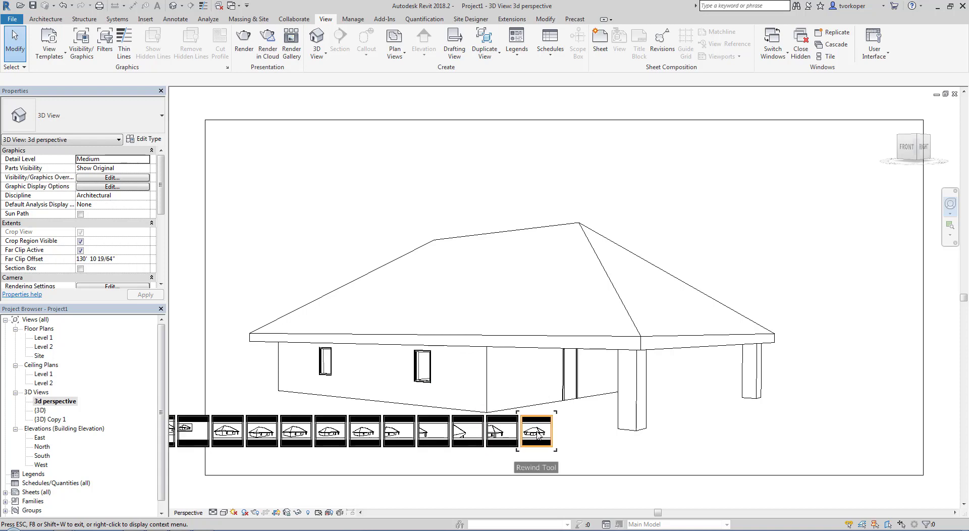
pyautogui.moveTo(538, 435); pyautogui.dragTo(237, 431)
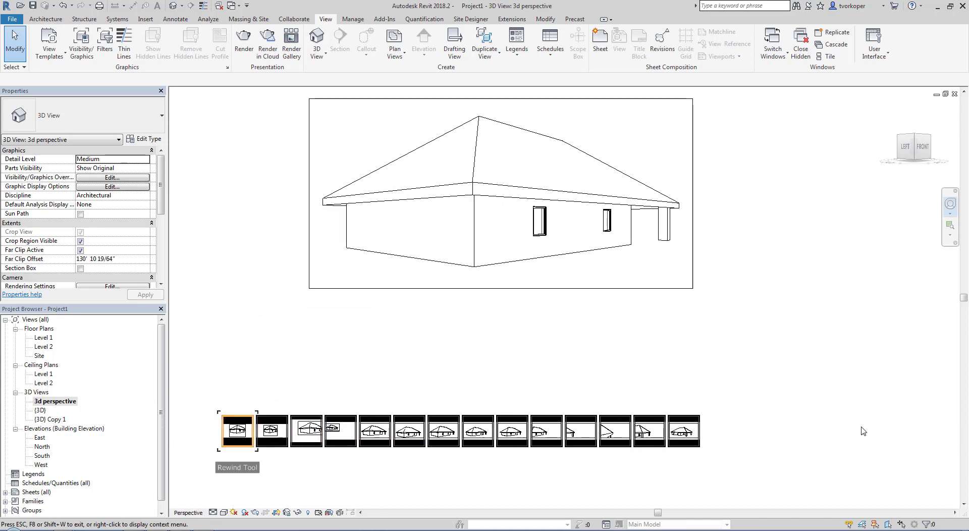
pyautogui.moveTo(863, 431); pyautogui.dragTo(863, 428)
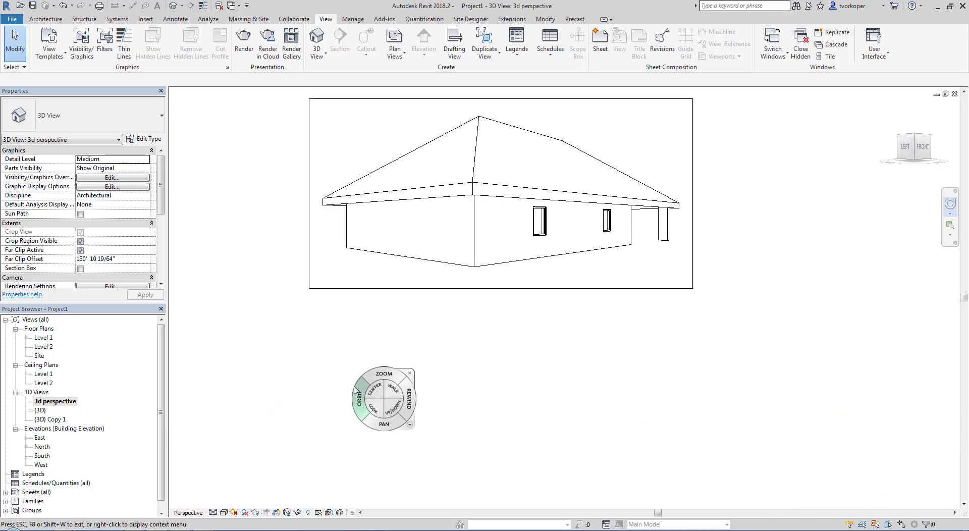
pyautogui.moveTo(405, 401)
pyautogui.mouseDown()
pyautogui.moveTo(561, 403)
pyautogui.moveTo(394, 404)
pyautogui.mouseUp()
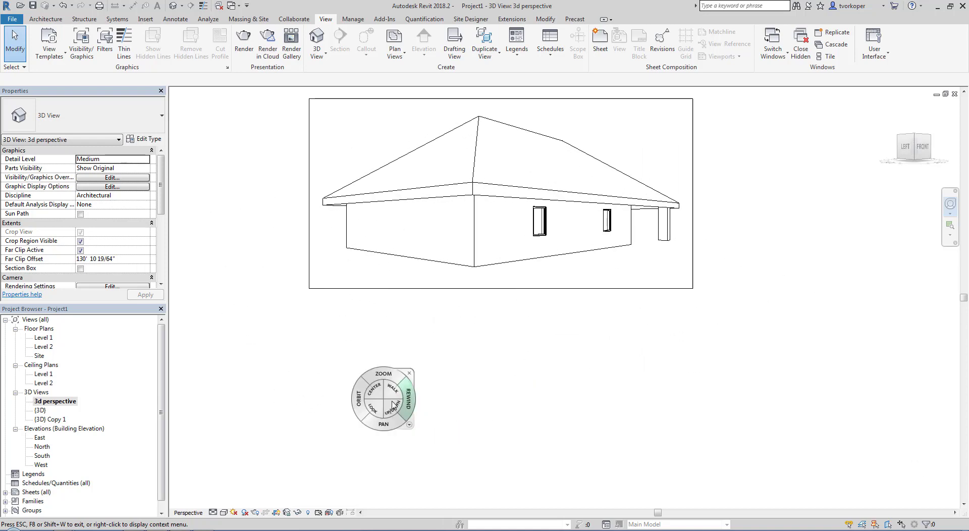
pyautogui.press('Escape')
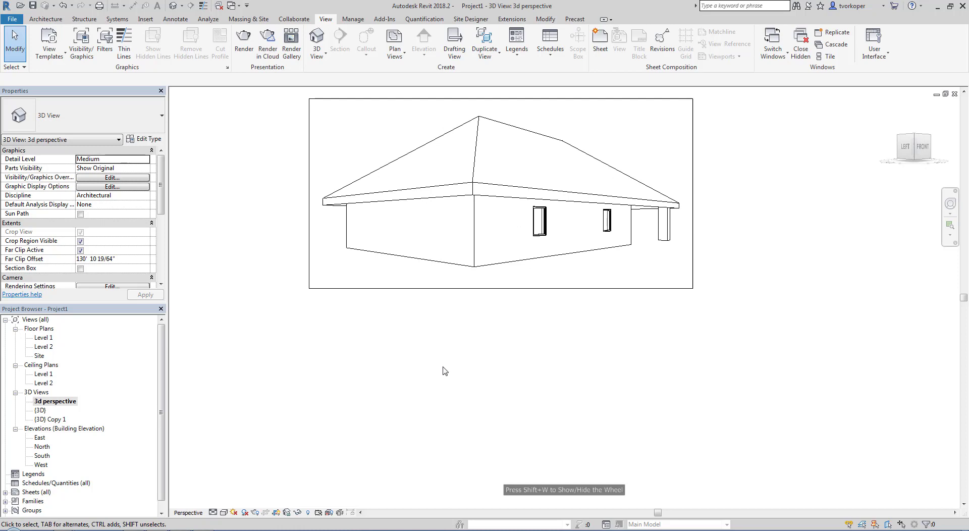
# Open the default 3D view and examine the house by orbiting freely and with the navigation wheel's Orbit tool
pyautogui.click(172, 6)
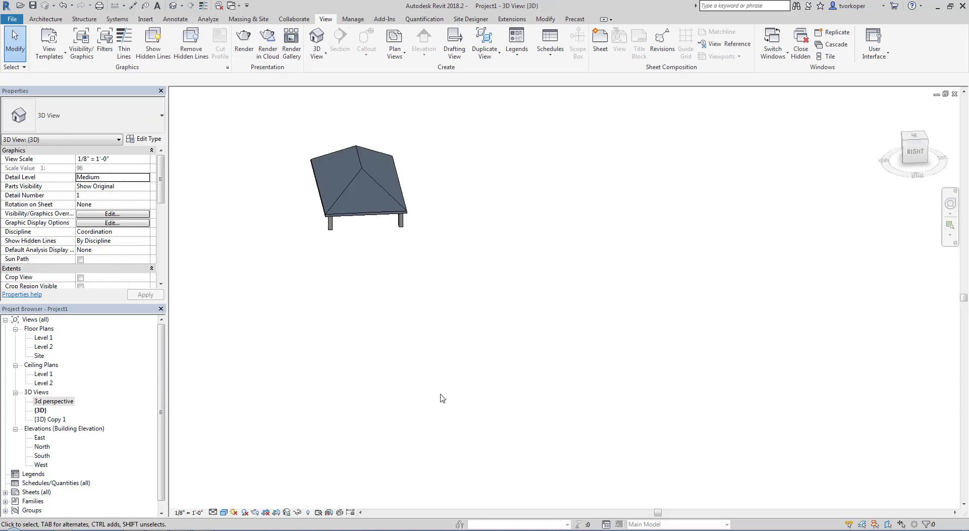
pyautogui.keyDown('shift'); pyautogui.moveTo(442, 399); pyautogui.dragTo(462, 423, button='middle'); pyautogui.keyUp('shift')
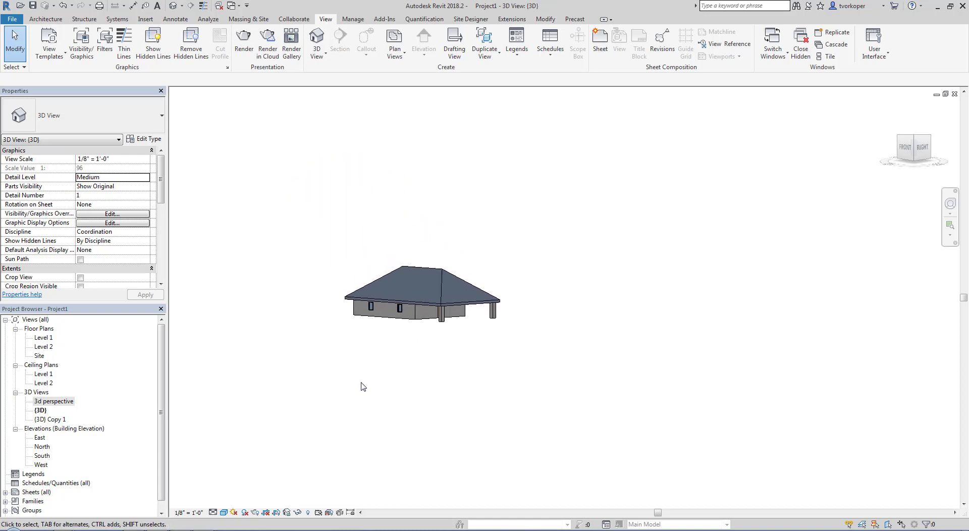
pyautogui.keyDown('shift'); pyautogui.moveTo(370, 386); pyautogui.dragTo(431, 437, button='middle'); pyautogui.keyUp('shift')
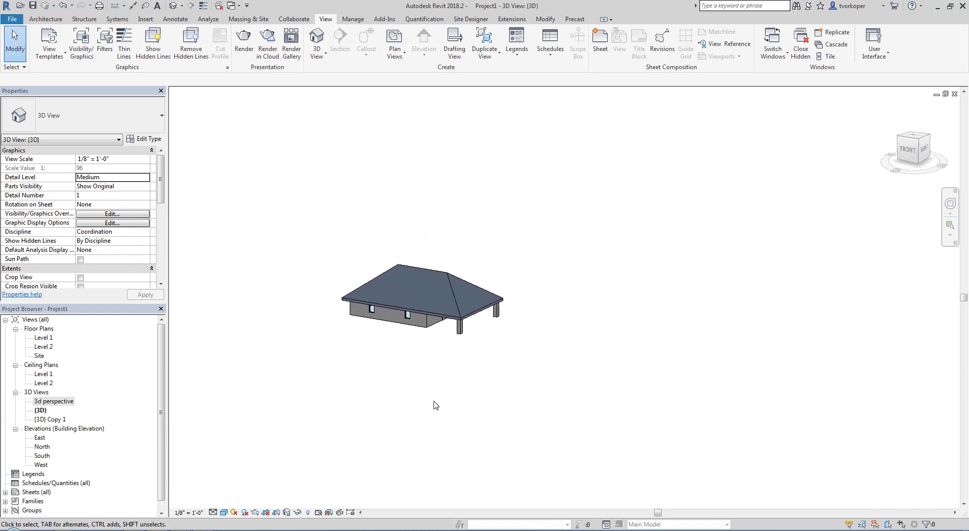
pyautogui.keyDown('shift'); pyautogui.moveTo(433, 404); pyautogui.dragTo(399, 435, button='middle'); pyautogui.keyUp('shift')
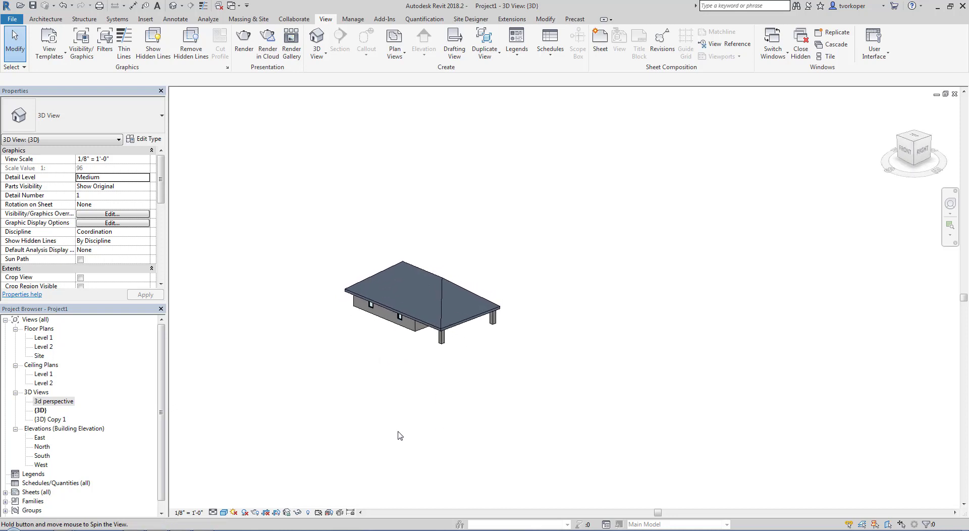
pyautogui.click(950, 204)
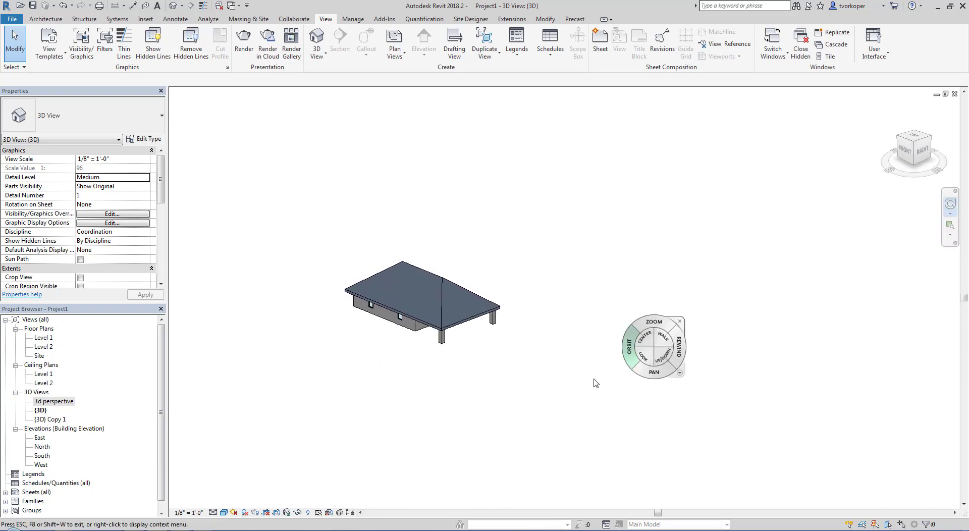
pyautogui.moveTo(582, 387)
pyautogui.mouseDown()
pyautogui.moveTo(426, 410)
pyautogui.moveTo(422, 275)
pyautogui.moveTo(615, 406)
pyautogui.moveTo(603, 359)
pyautogui.mouseUp()
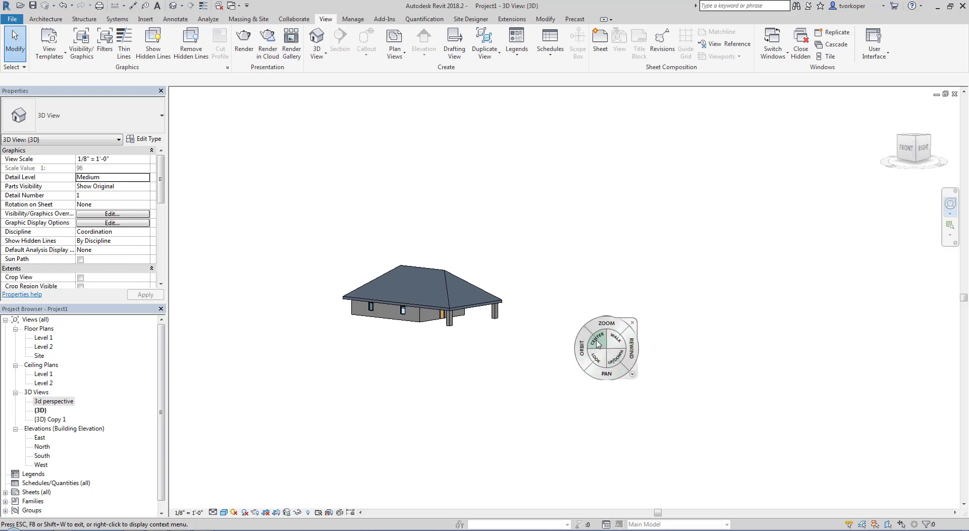
pyautogui.click(632, 323)
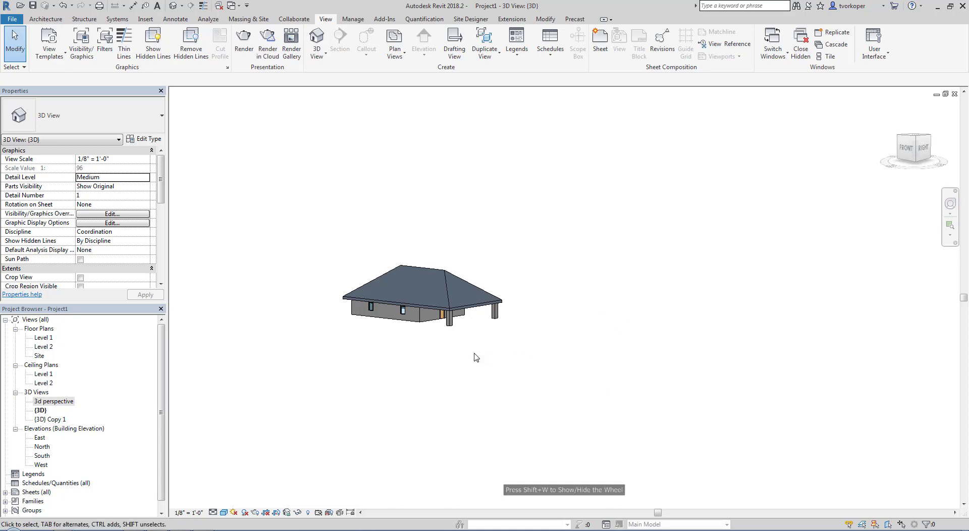
# Draw a rectangle of Generic - 8" walls, about 36' by 28', southeast of the house in the Level 1 floor plan
pyautogui.doubleClick(44, 337)
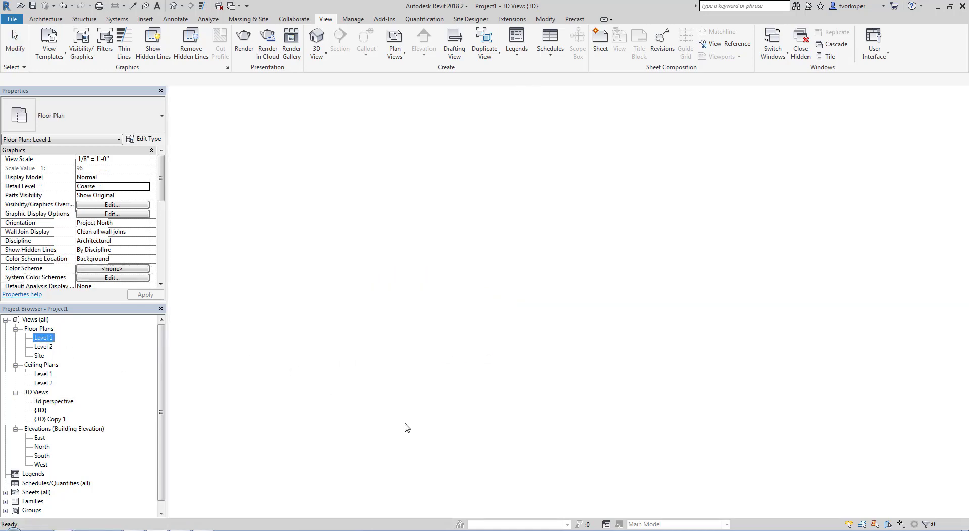
pyautogui.press('w')
pyautogui.press('a')
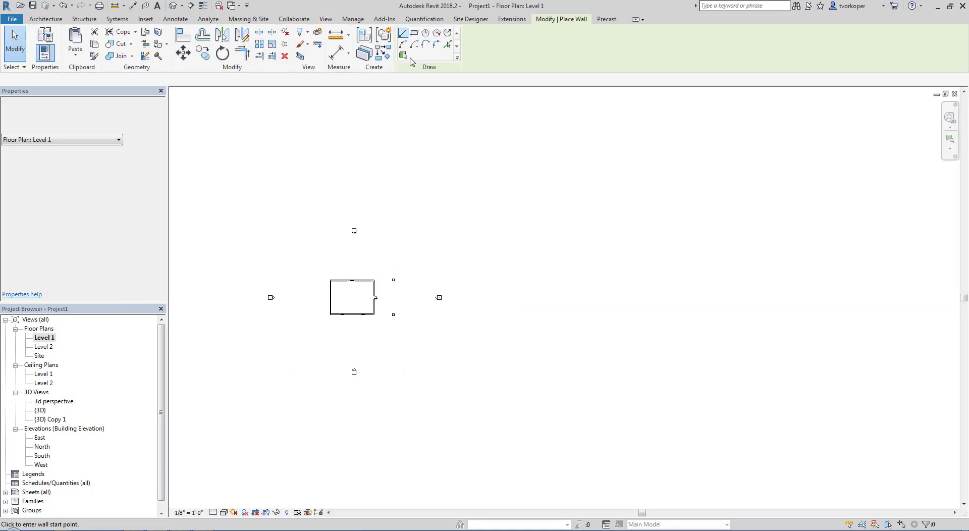
pyautogui.click(414, 34)
pyautogui.click(445, 314)
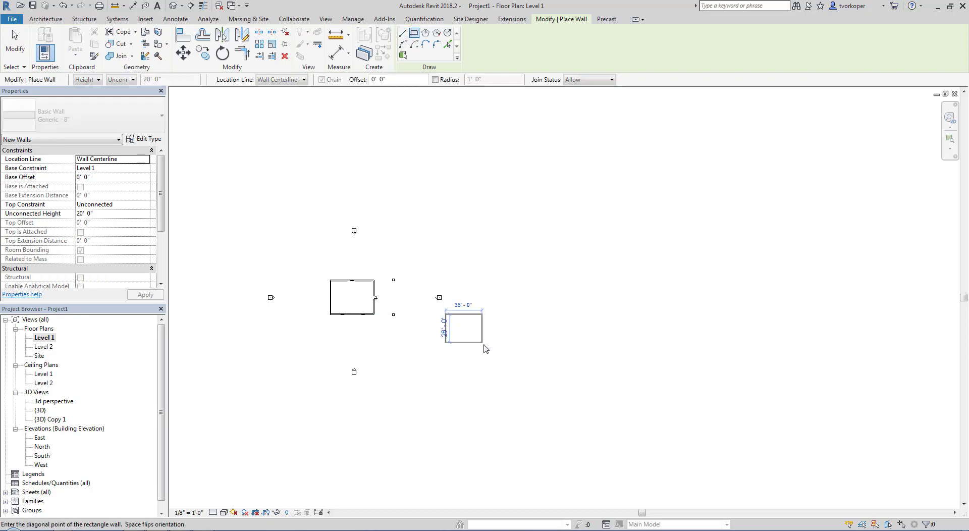
pyautogui.click(482, 342)
pyautogui.press('Escape')
pyautogui.press('Escape')
# Inspect the new rectangular walls in the default 3D view and place the navigation wheel's Center pivot on them
pyautogui.click(173, 6)
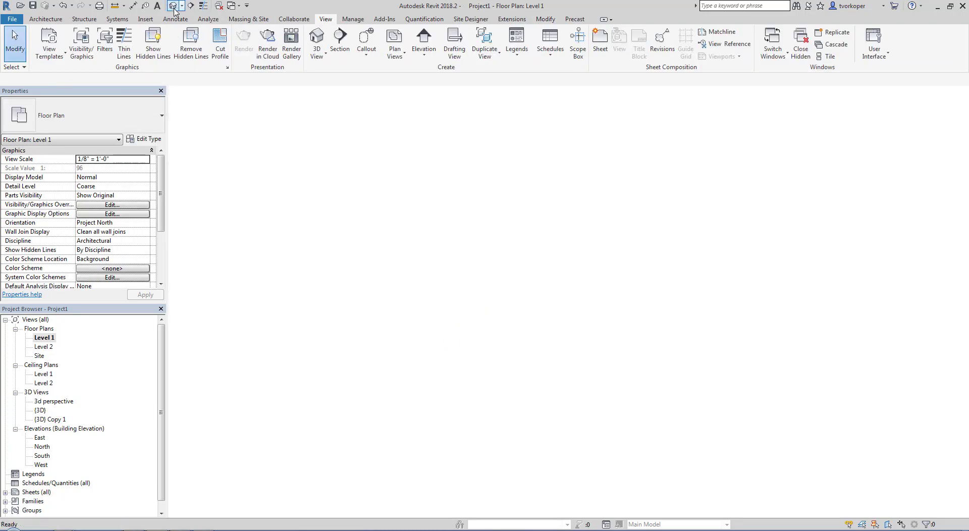
pyautogui.keyDown('shift'); pyautogui.moveTo(446, 356); pyautogui.dragTo(500, 459, button='middle'); pyautogui.keyUp('shift')
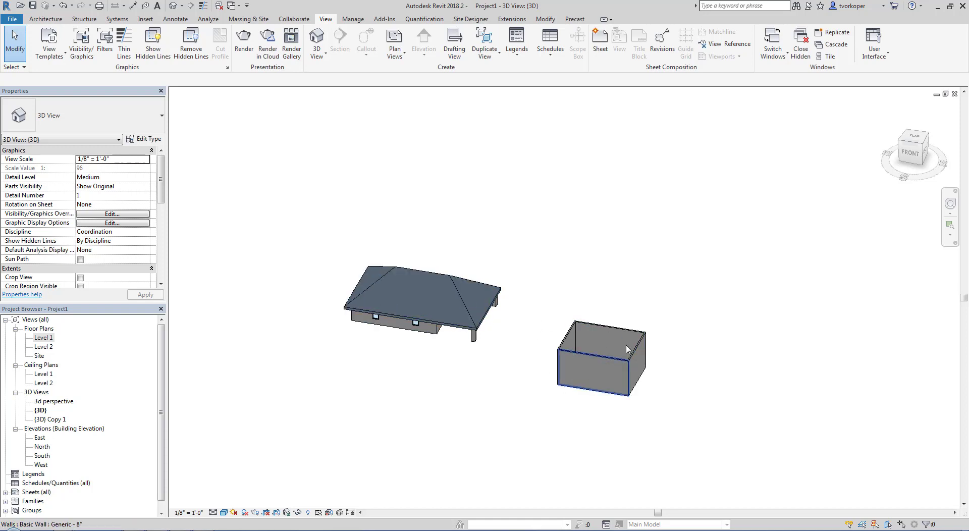
pyautogui.keyDown('shift'); pyautogui.moveTo(608, 399); pyautogui.dragTo(567, 352, button='middle'); pyautogui.keyUp('shift')
pyautogui.scroll(6, 573, 381)
pyautogui.keyDown('shift'); pyautogui.moveTo(535, 381); pyautogui.dragTo(525, 416, button='middle'); pyautogui.keyUp('shift')
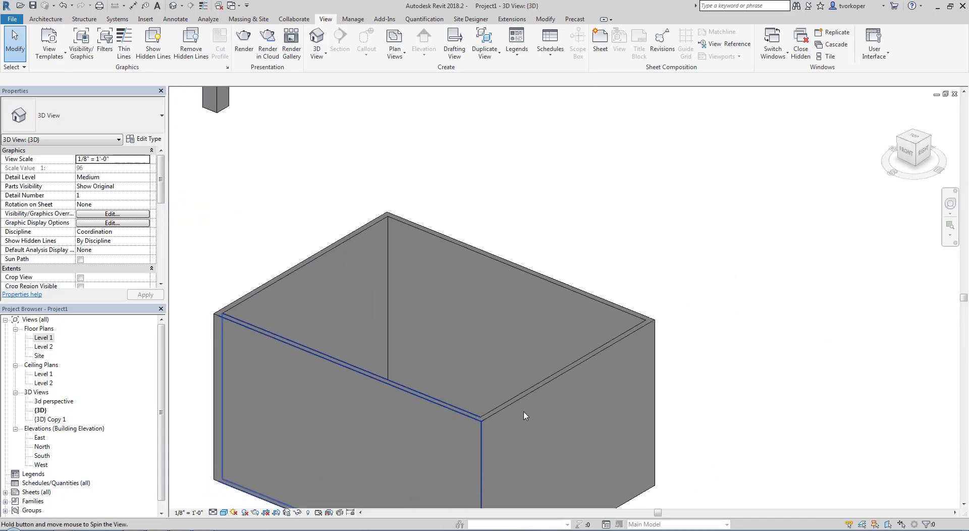
pyautogui.scroll(-5, 586, 330)
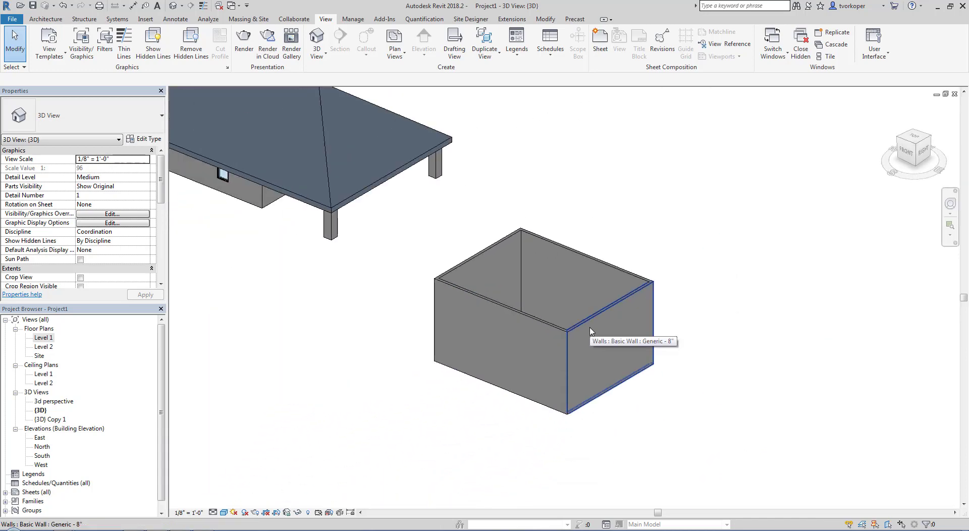
pyautogui.click(951, 204)
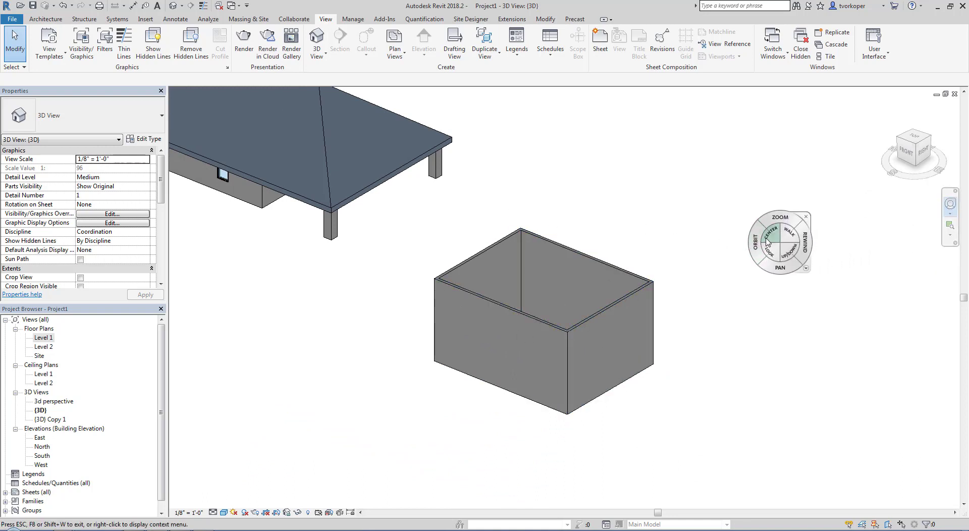
pyautogui.click(768, 241)
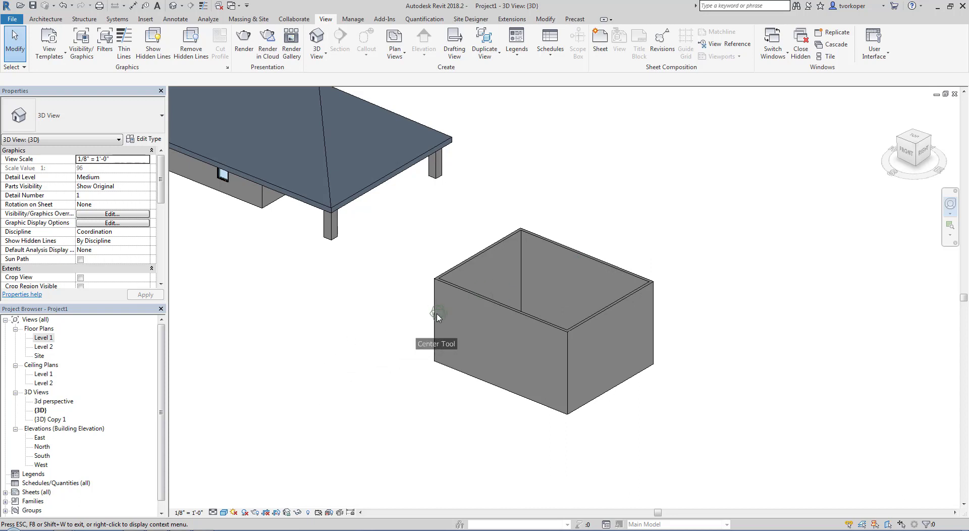
pyautogui.click(542, 307)
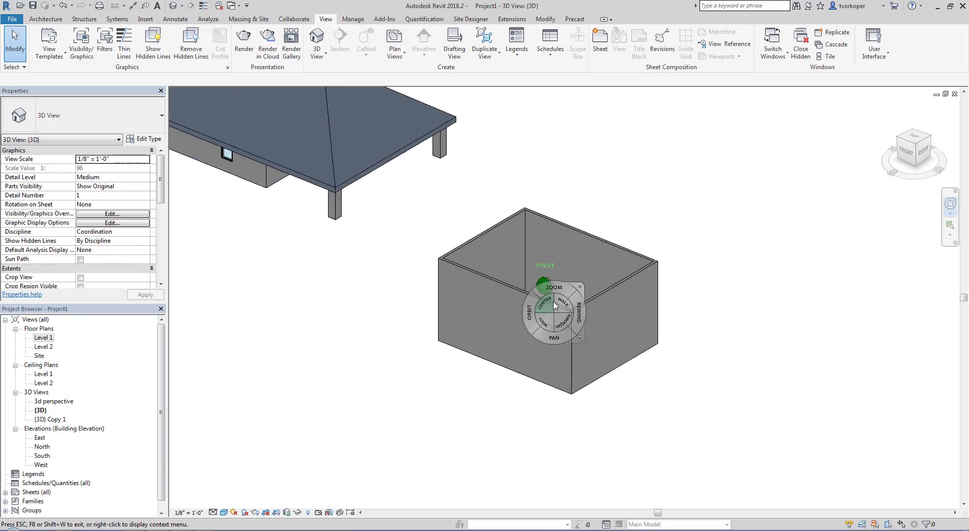
# Delete all the Generic - 8" walls of the separate rectangle beside the house in the 3D view
pyautogui.press('Escape')
pyautogui.keyDown('shift'); pyautogui.moveTo(574, 303); pyautogui.dragTo(567, 347, button='middle'); pyautogui.keyUp('shift')
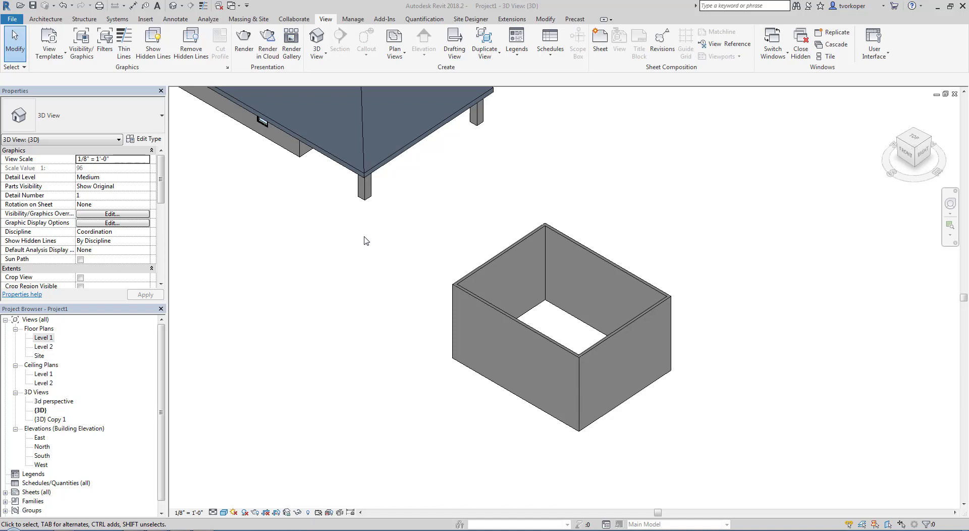
pyautogui.click(618, 272)
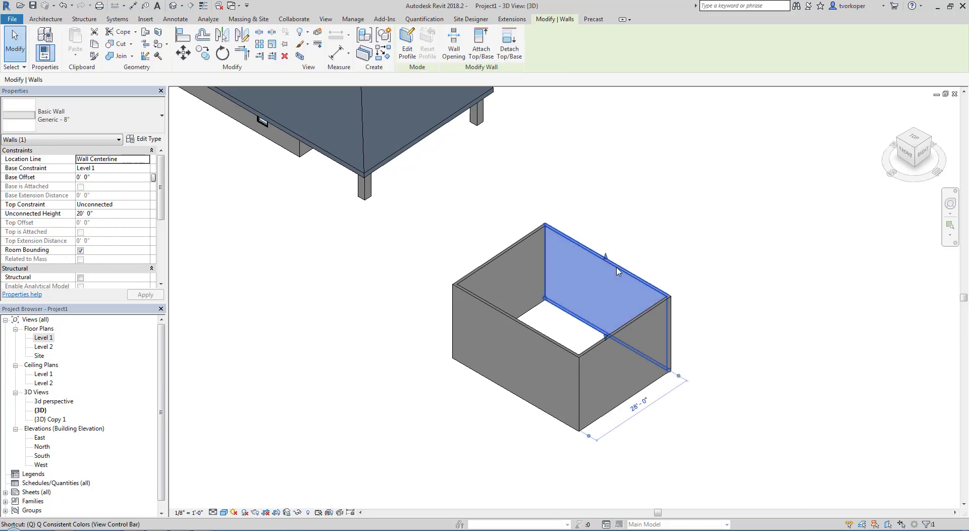
pyautogui.press('Delete')
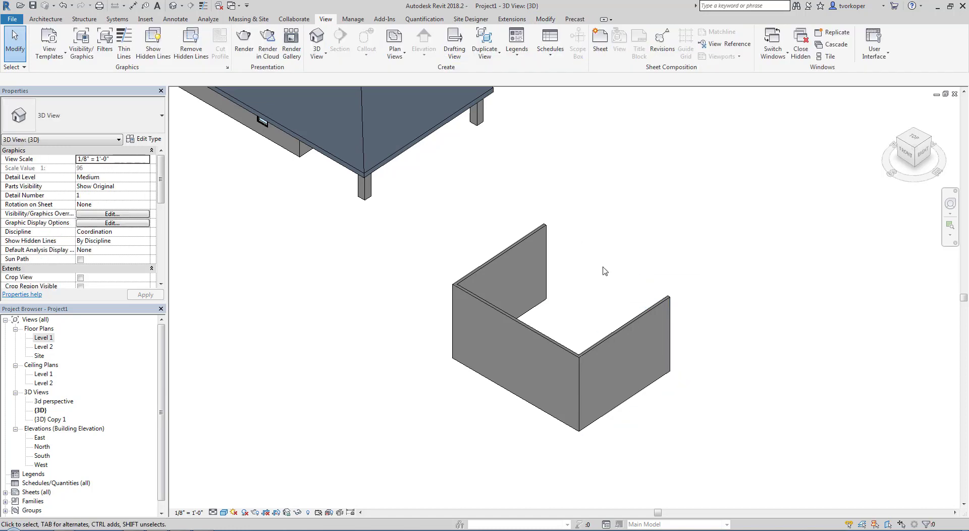
pyautogui.press('Tab')
pyautogui.click(530, 247)
pyautogui.press('Delete')
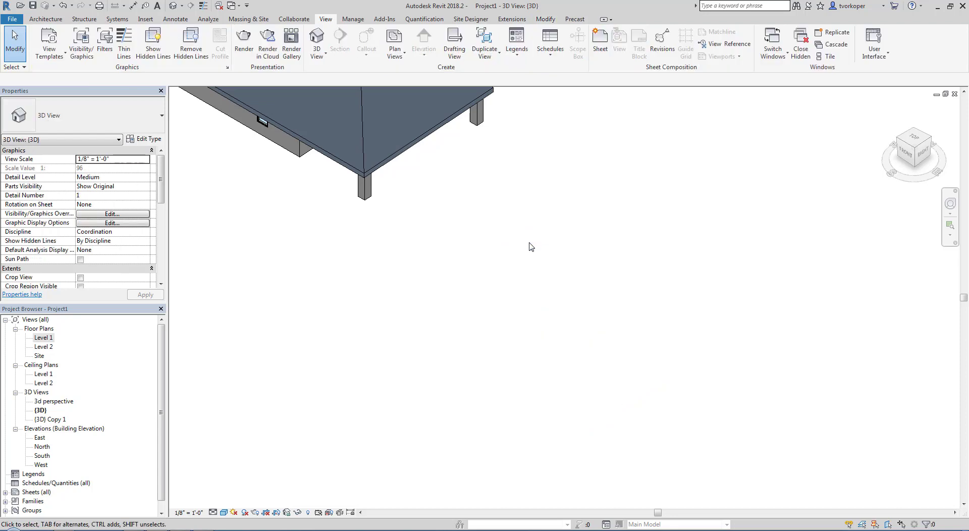
# Place the navigation wheel's Center pivot on the house roof, close the wheel, and orbit around the house
pyautogui.middleClick(529, 246)
pyautogui.middleClick(530, 247)
pyautogui.keyDown('shift'); pyautogui.moveTo(500, 328); pyautogui.dragTo(560, 333, button='middle'); pyautogui.keyUp('shift')
pyautogui.scroll(-2, 532, 281)
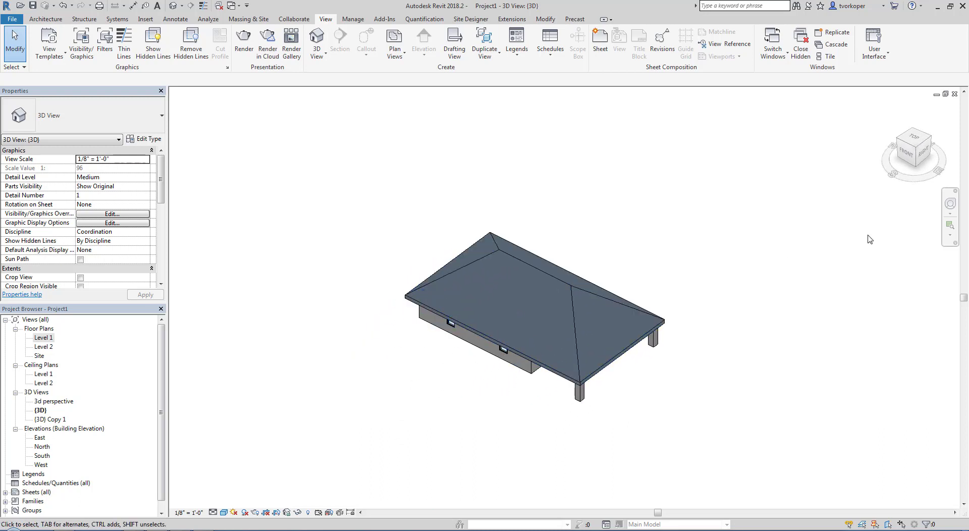
pyautogui.click(950, 205)
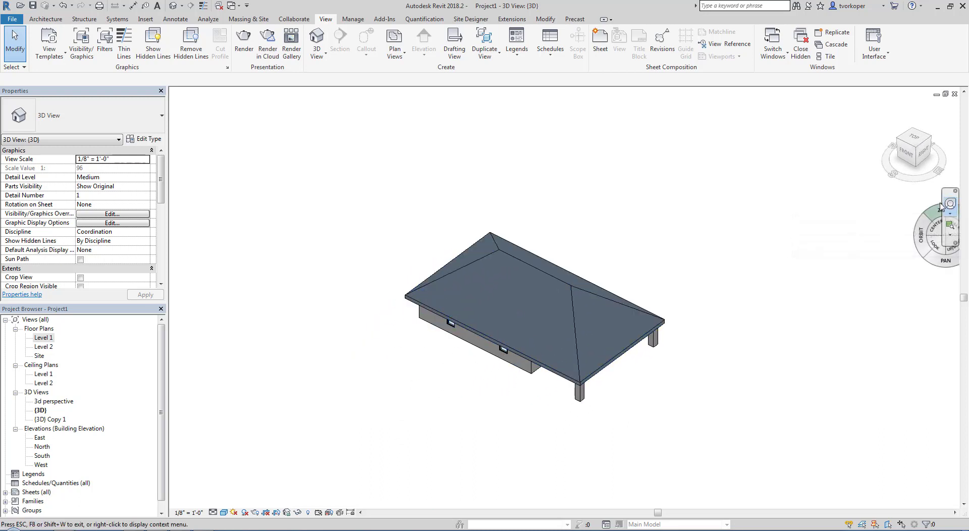
pyautogui.moveTo(635, 297); pyautogui.dragTo(534, 287)
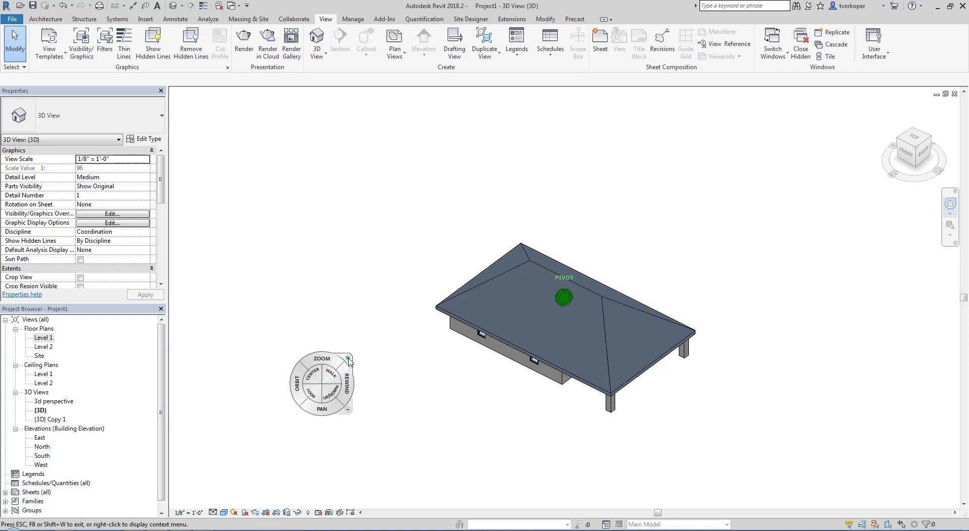
pyautogui.click(348, 358)
pyautogui.moveTo(348, 362)
pyautogui.keyDown('shift'); pyautogui.mouseDown(button='middle')
pyautogui.moveTo(316, 262)
pyautogui.moveTo(353, 382)
pyautogui.moveTo(361, 349)
pyautogui.mouseUp(button='middle'); pyautogui.keyUp('shift')
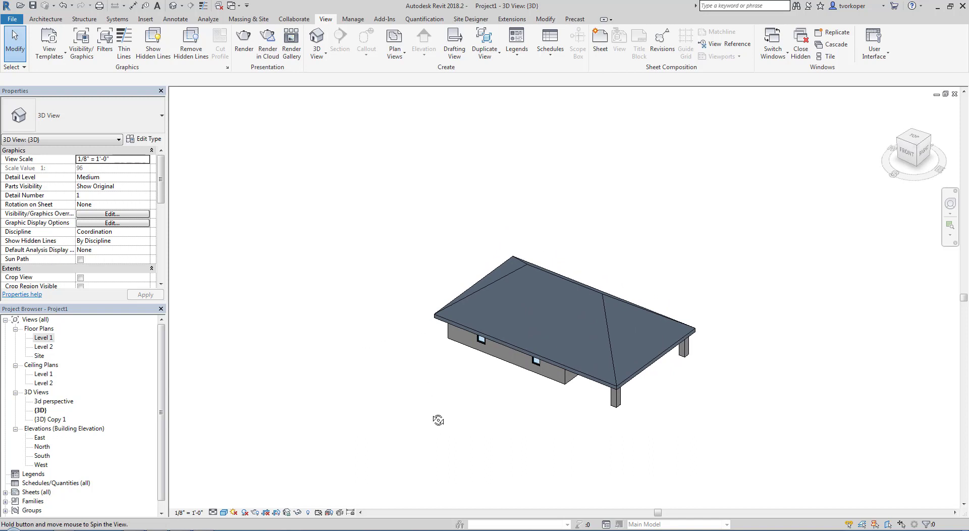
pyautogui.keyDown('shift'); pyautogui.moveTo(431, 419); pyautogui.dragTo(575, 423, button='middle'); pyautogui.keyUp('shift')
pyautogui.keyDown('shift'); pyautogui.moveTo(415, 232); pyautogui.dragTo(757, 242, button='middle'); pyautogui.keyUp('shift')
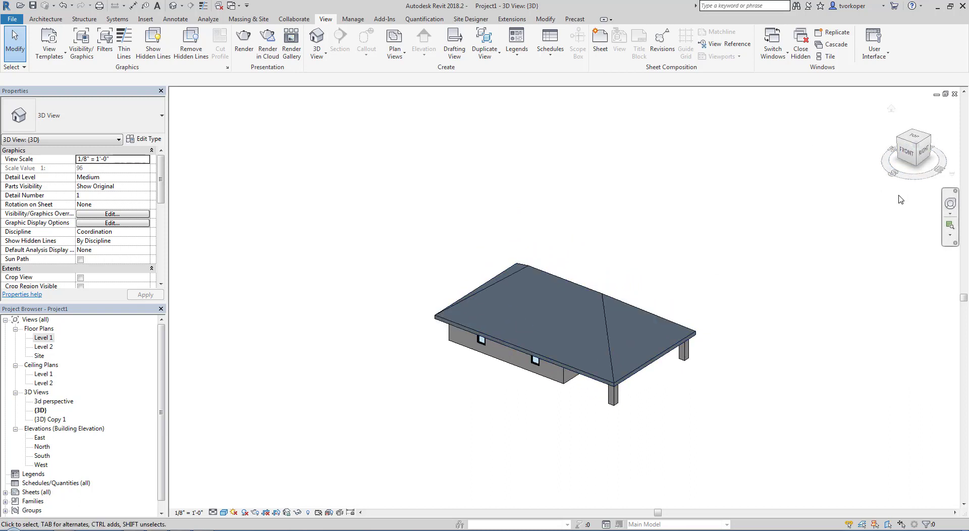
# View the house from the ViewCube's top-front-right corner, Front and Top orientations, and orbit back to an angled view
pyautogui.click(917, 146)
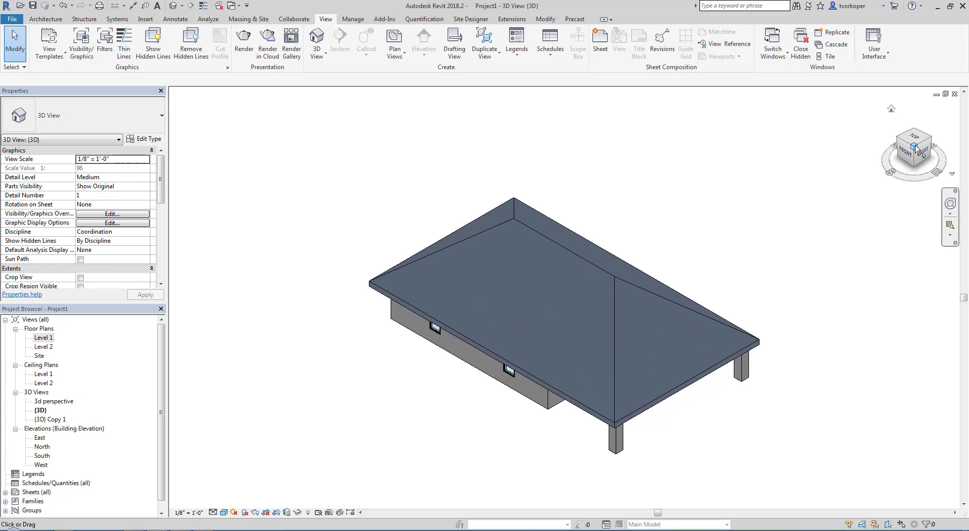
pyautogui.click(907, 152)
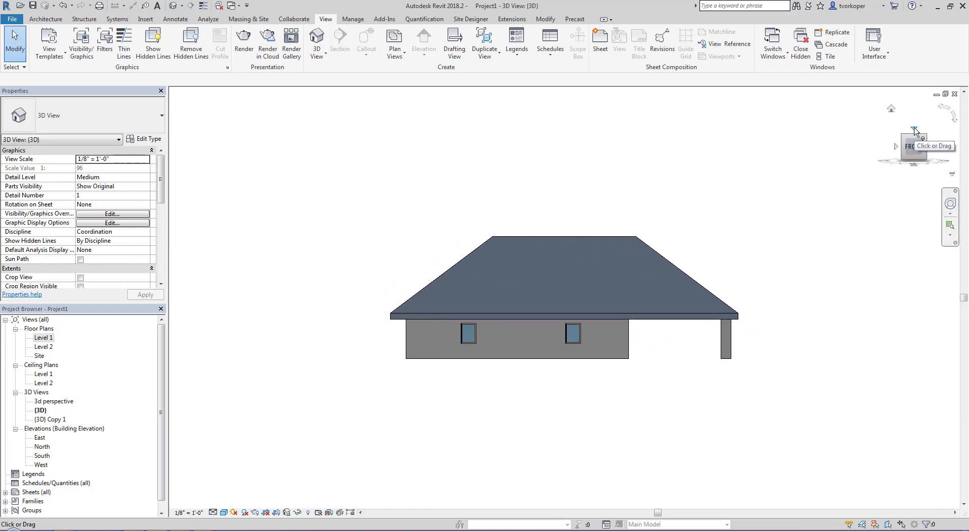
pyautogui.click(915, 130)
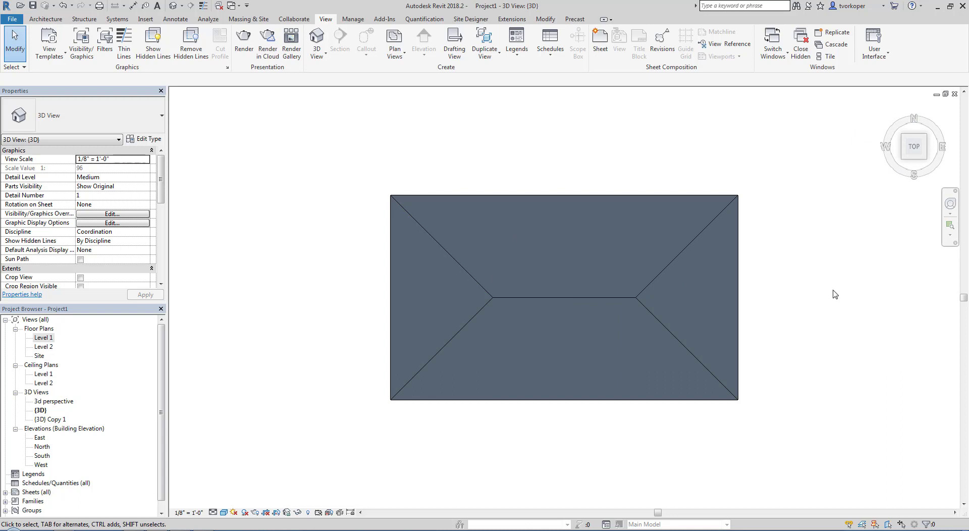
pyautogui.keyDown('shift'); pyautogui.moveTo(774, 293); pyautogui.dragTo(786, 135, button='middle'); pyautogui.keyUp('shift')
pyautogui.keyDown('shift'); pyautogui.moveTo(802, 255); pyautogui.dragTo(801, 168, button='middle'); pyautogui.keyUp('shift')
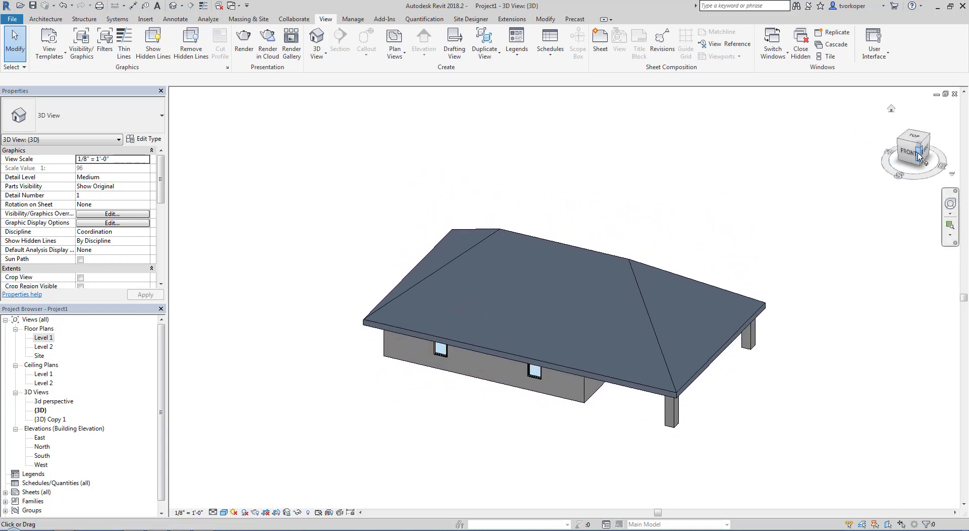
pyautogui.keyDown('shift'); pyautogui.moveTo(687, 328); pyautogui.dragTo(634, 329, button='middle'); pyautogui.keyUp('shift')
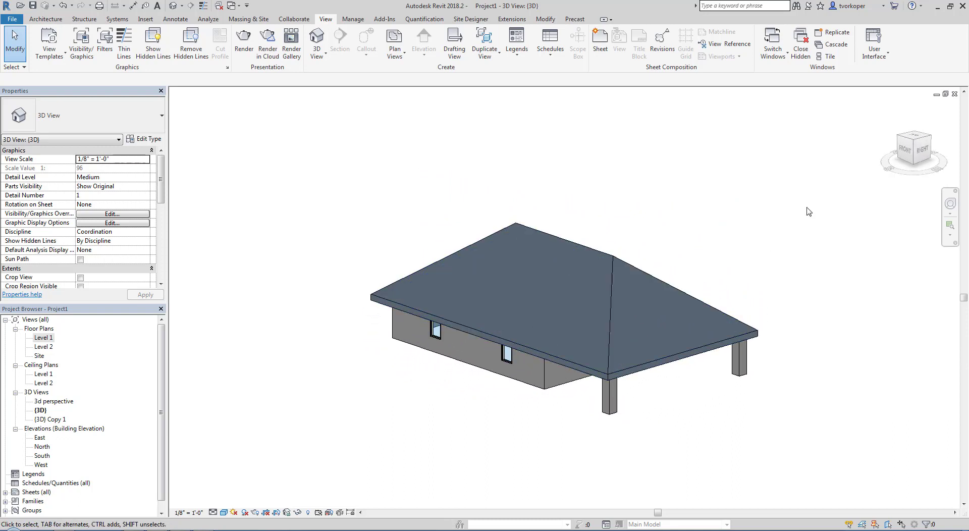
# Review the ViewCube's Orient to View options and dismiss them without changing the view
pyautogui.rightClick(905, 146)
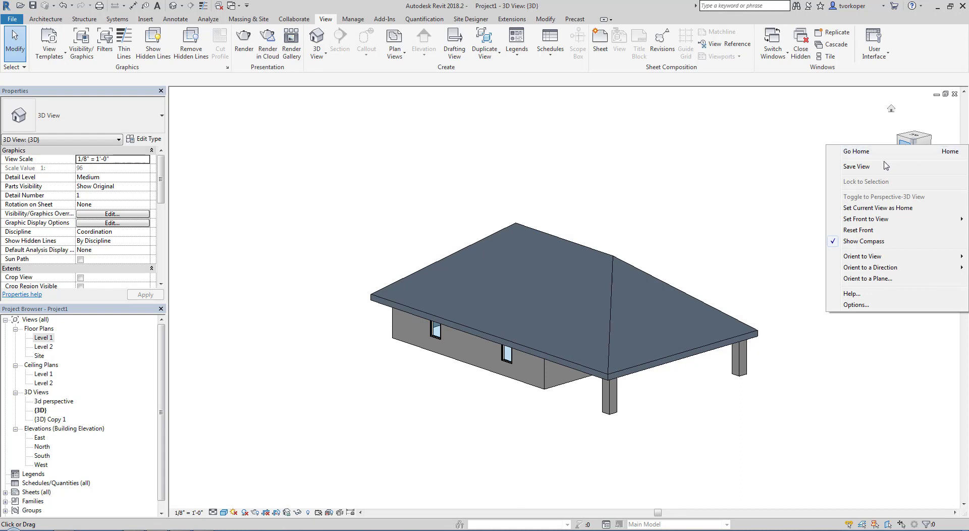
pyautogui.moveTo(868, 258)
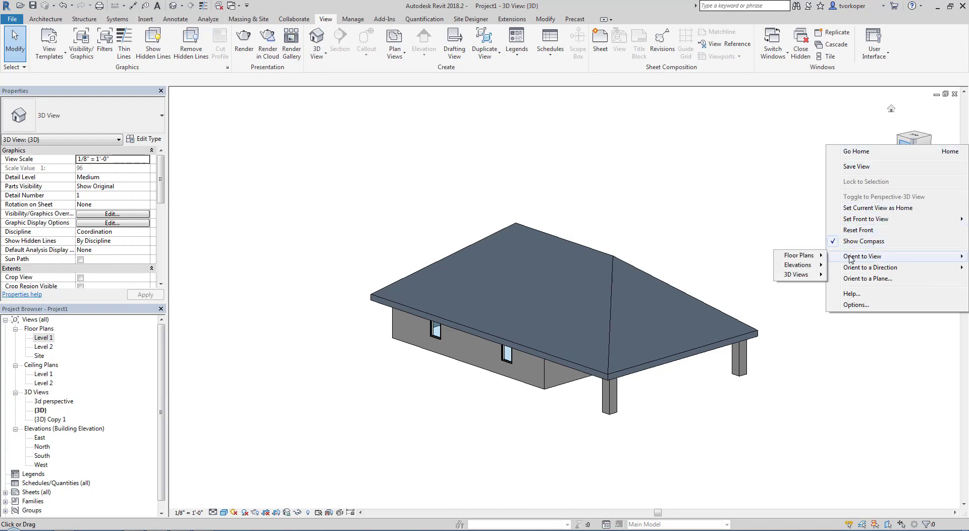
pyautogui.click(786, 213)
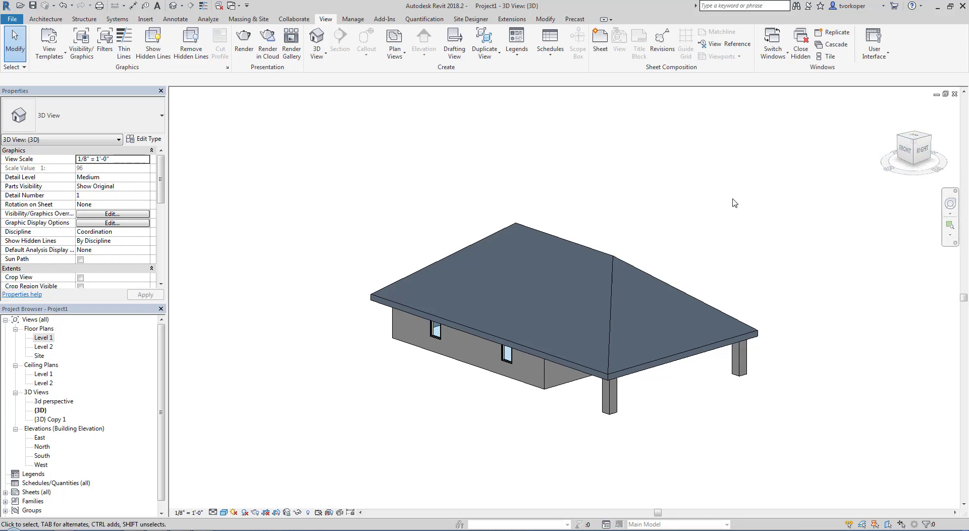
pyautogui.keyDown('shift'); pyautogui.moveTo(733, 201); pyautogui.dragTo(672, 216, button='middle'); pyautogui.keyUp('shift')
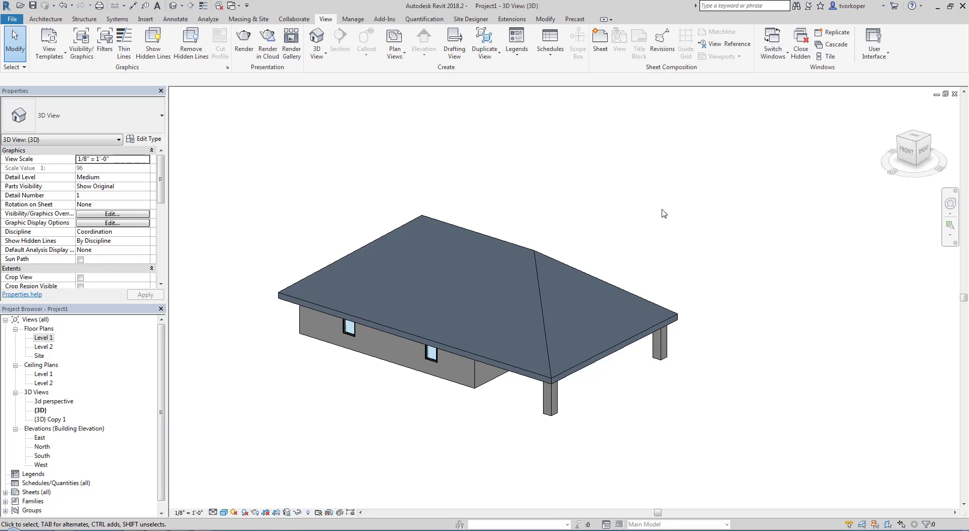
pyautogui.moveTo(649, 255)
pyautogui.keyDown('shift'); pyautogui.mouseDown(button='middle')
pyautogui.moveTo(703, 178)
pyautogui.moveTo(634, 284)
pyautogui.moveTo(622, 267)
pyautogui.moveTo(631, 244)
pyautogui.moveTo(647, 245)
pyautogui.mouseUp(button='middle'); pyautogui.keyUp('shift')
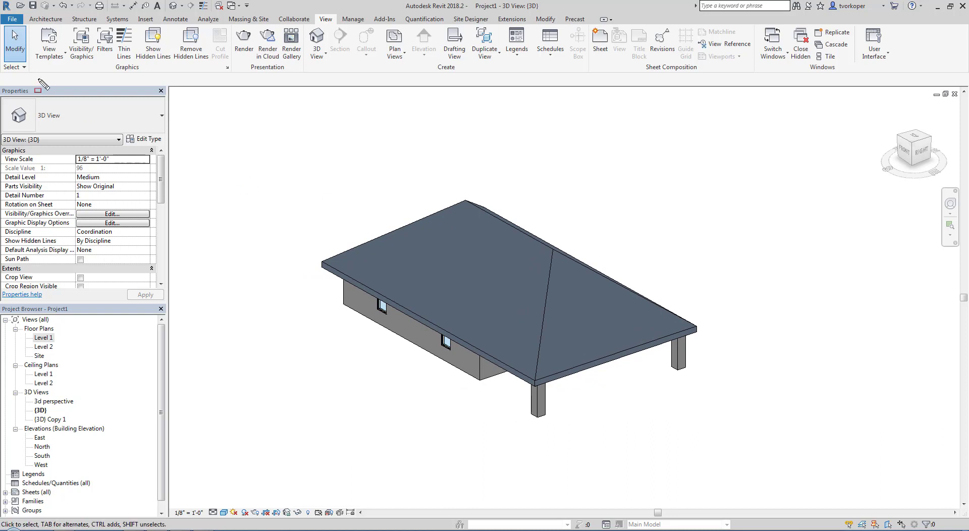
pyautogui.moveTo(1, 84)
pyautogui.mouseDown()
pyautogui.moveTo(141, 228)
pyautogui.moveTo(168, 298)
pyautogui.mouseUp()
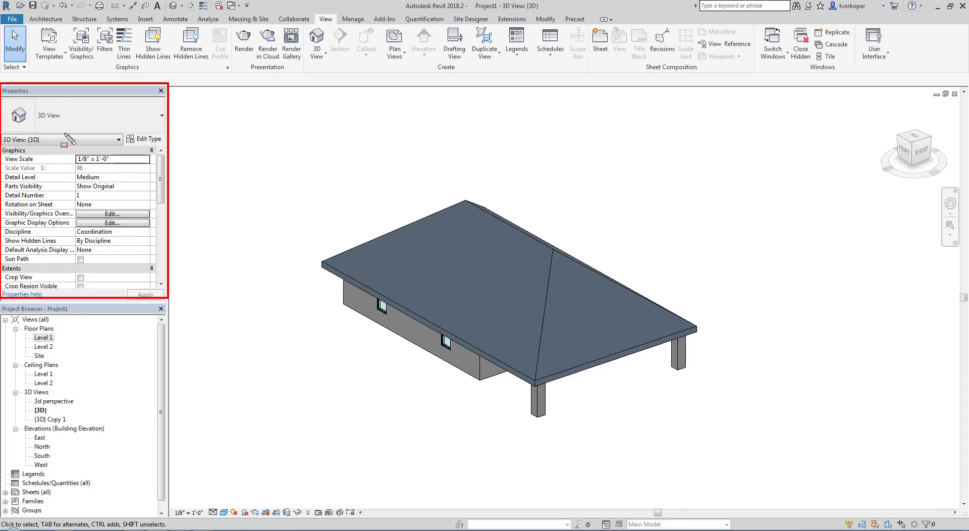
pyautogui.press('Escape')
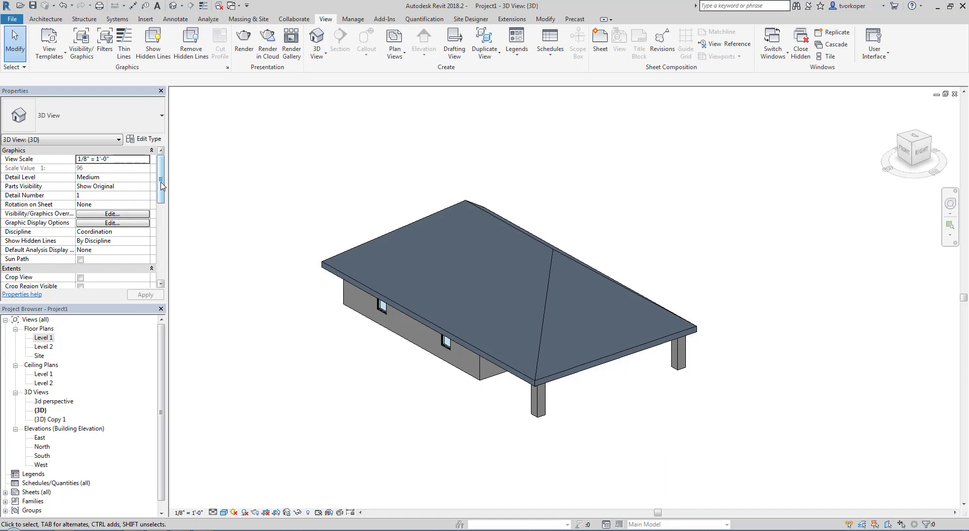
# Turn on the 3D view's section box and pull its front face inward to cut the house open and expose the interior
pyautogui.scroll(-4, 163, 186)
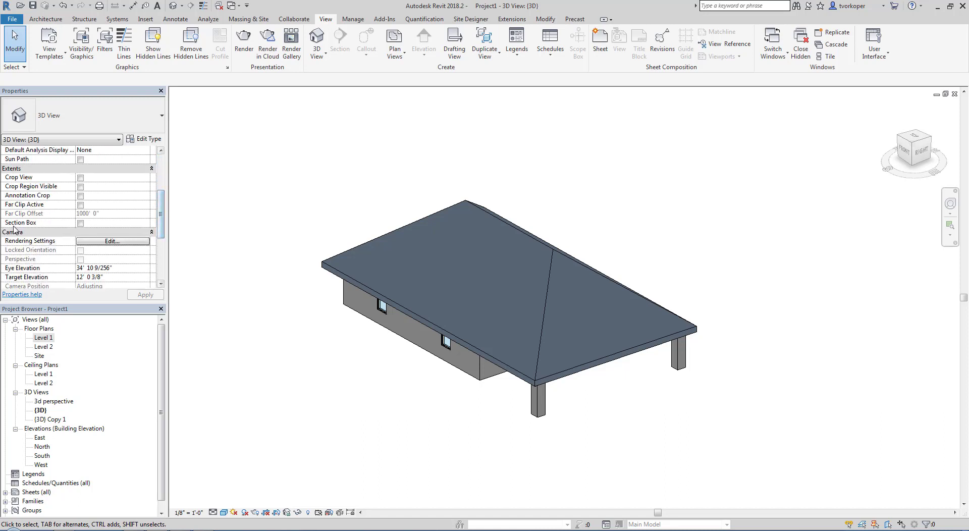
pyautogui.click(80, 223)
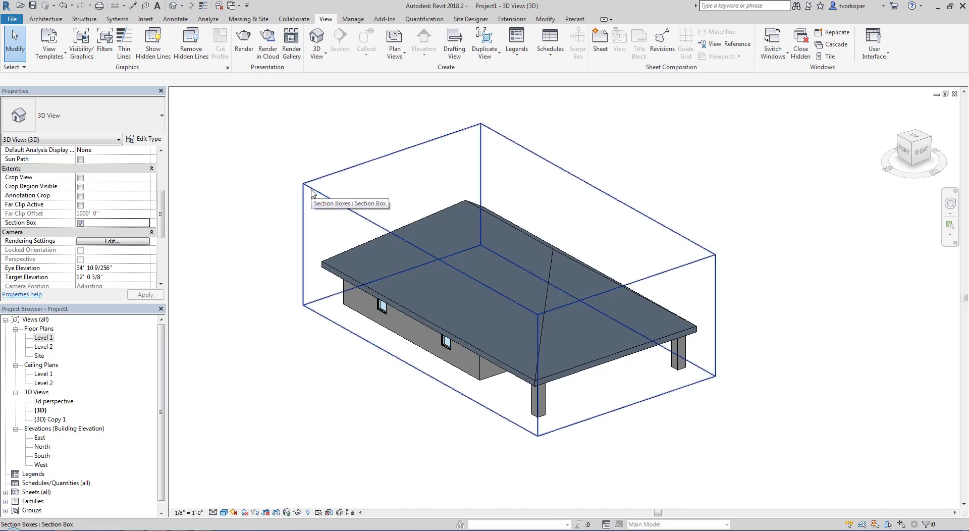
pyautogui.click(303, 238)
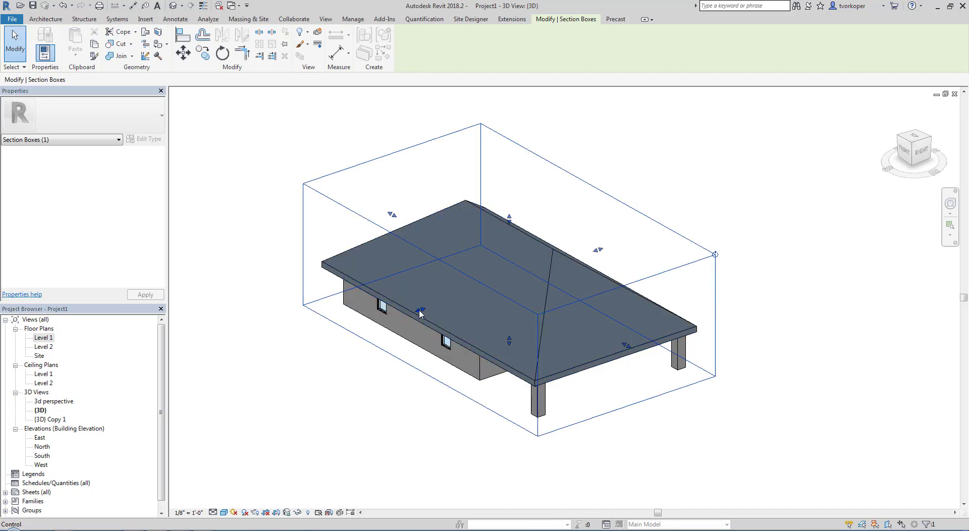
pyautogui.keyDown('shift'); pyautogui.moveTo(409, 353); pyautogui.dragTo(435, 397, button='middle'); pyautogui.keyUp('shift')
pyautogui.click(419, 396)
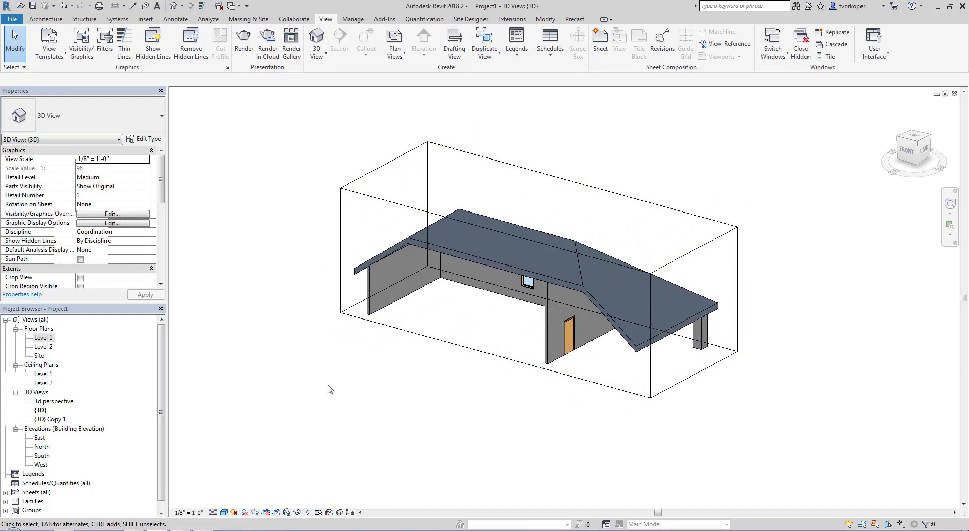
pyautogui.keyDown('shift'); pyautogui.moveTo(328, 389); pyautogui.dragTo(367, 396, button='middle'); pyautogui.keyUp('shift')
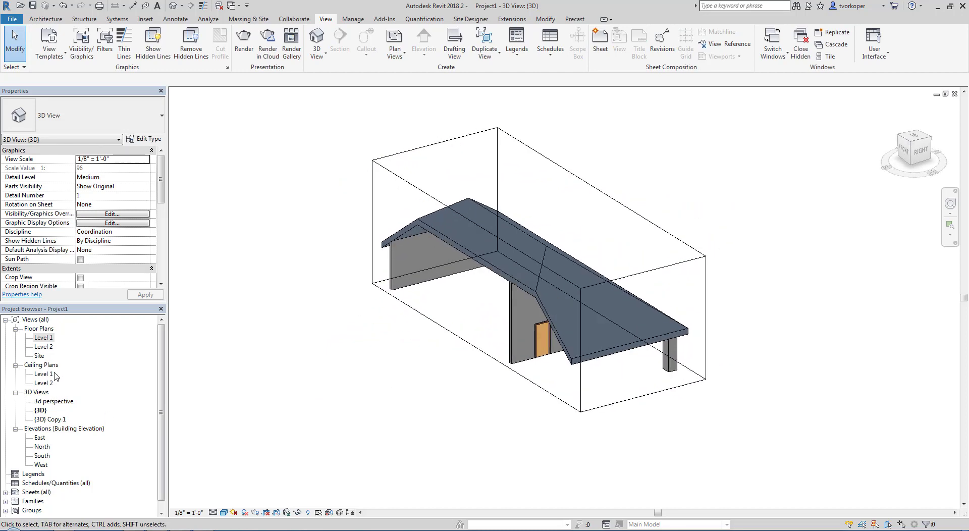
# Open the 3d perspective view and adjust the left edge of its crop region to sit just outside the roof corner
pyautogui.doubleClick(50, 401)
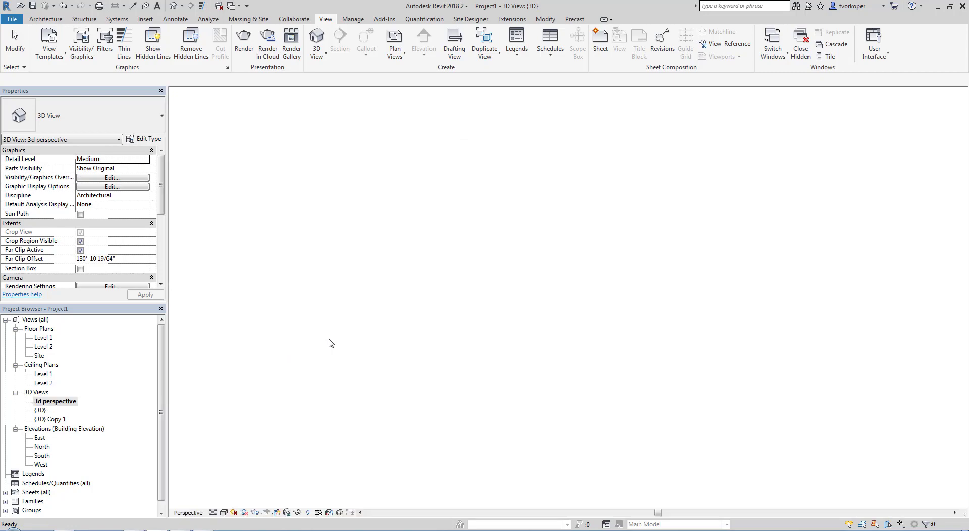
pyautogui.scroll(3, 396, 370)
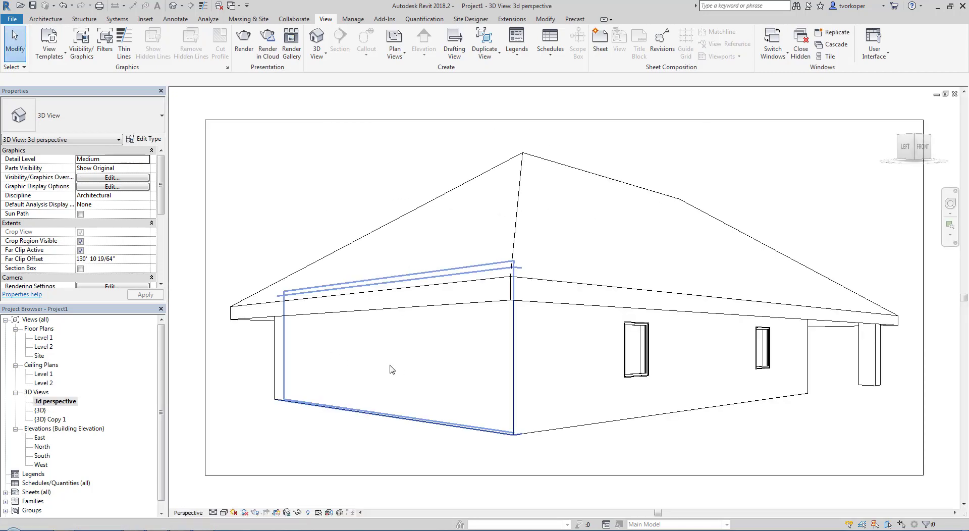
pyautogui.scroll(-1, 403, 220)
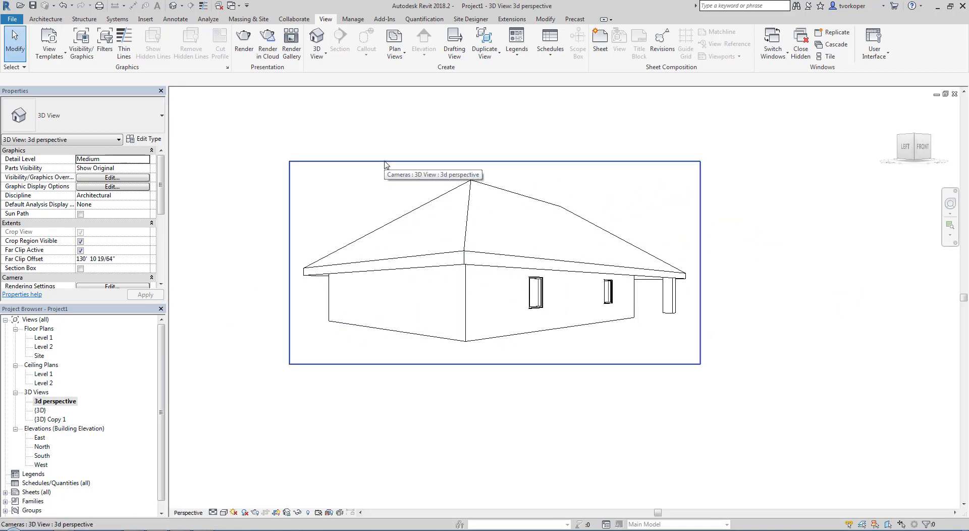
pyautogui.click(385, 162)
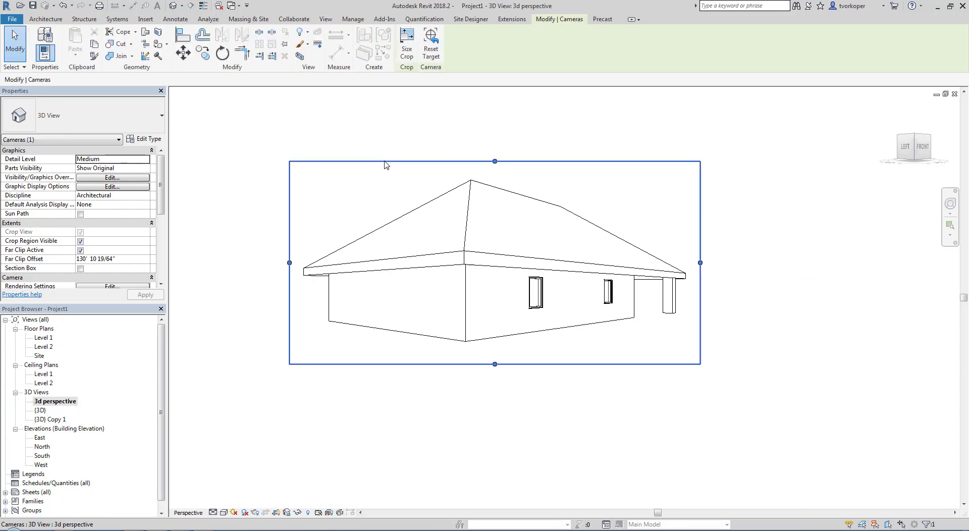
pyautogui.moveTo(290, 262); pyautogui.dragTo(356, 262)
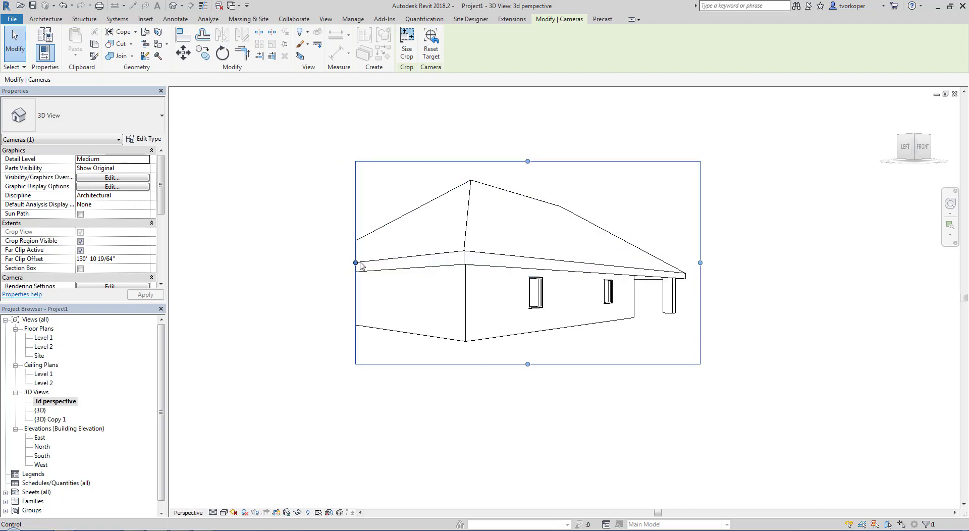
pyautogui.moveTo(356, 263); pyautogui.dragTo(297, 262)
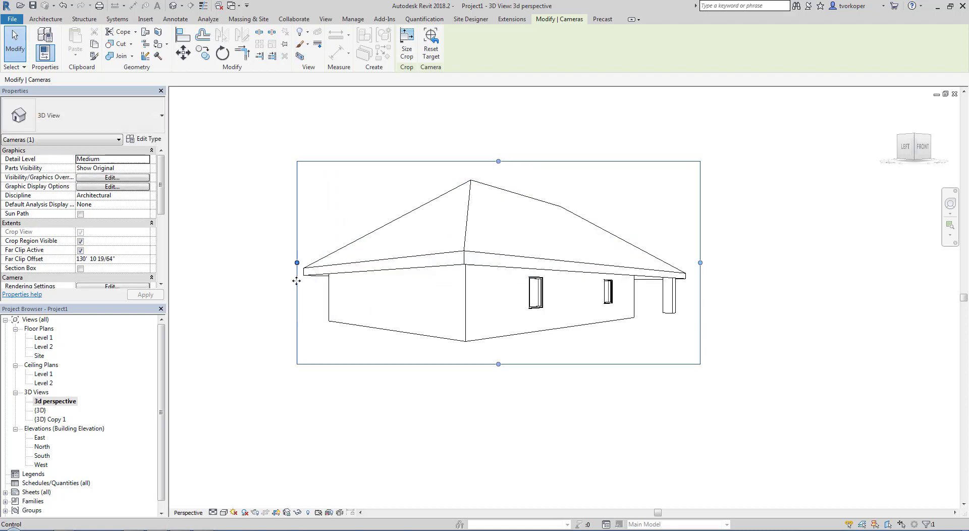
# Toggle the perspective crop region's visibility off and on, and move its left edge inward past the roof corner
pyautogui.click(276, 513)
pyautogui.click(276, 513)
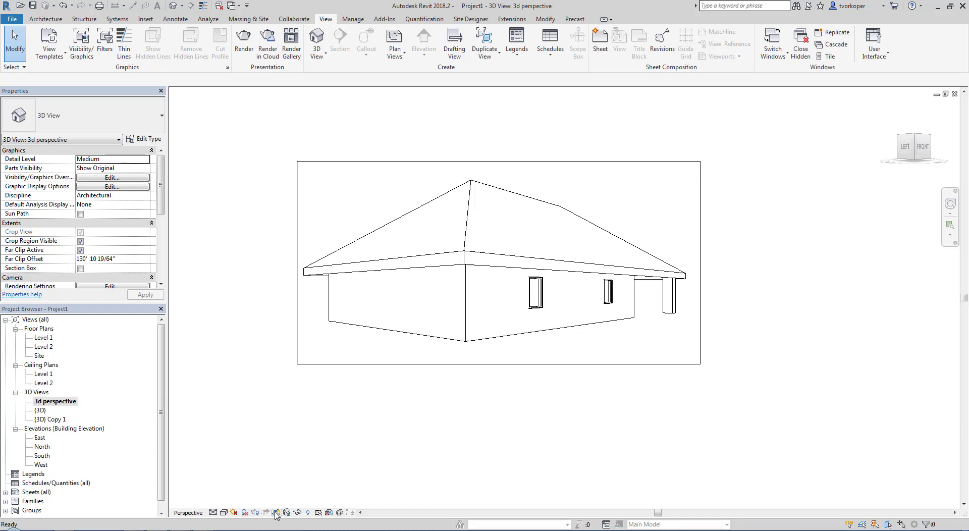
pyautogui.click(298, 252)
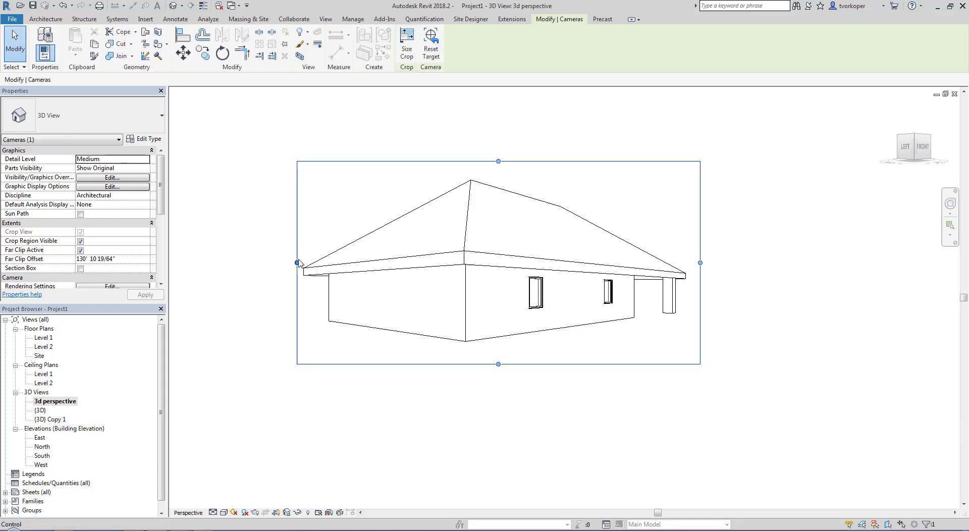
pyautogui.moveTo(297, 263); pyautogui.dragTo(341, 263)
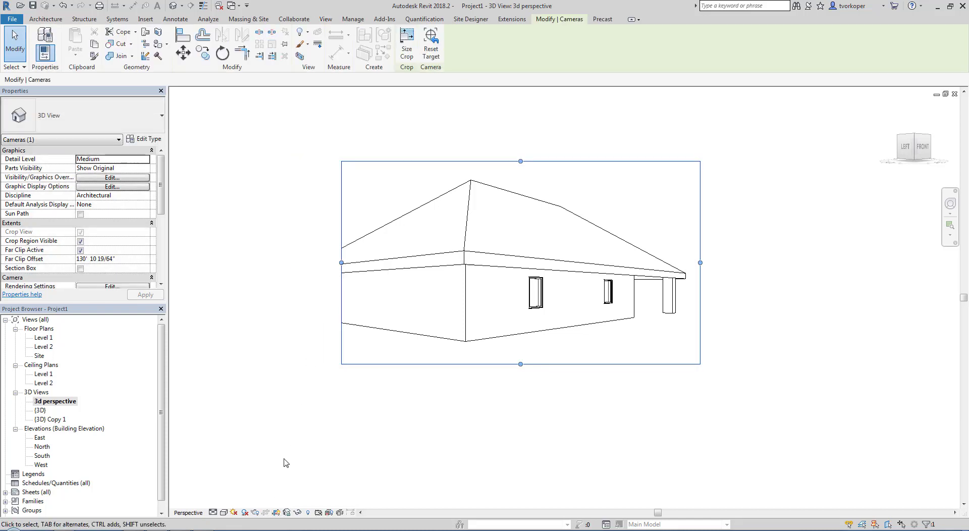
# Toggle the perspective crop region off and on, and extend its left edge outward until the whole roof corner is inside
pyautogui.click(276, 513)
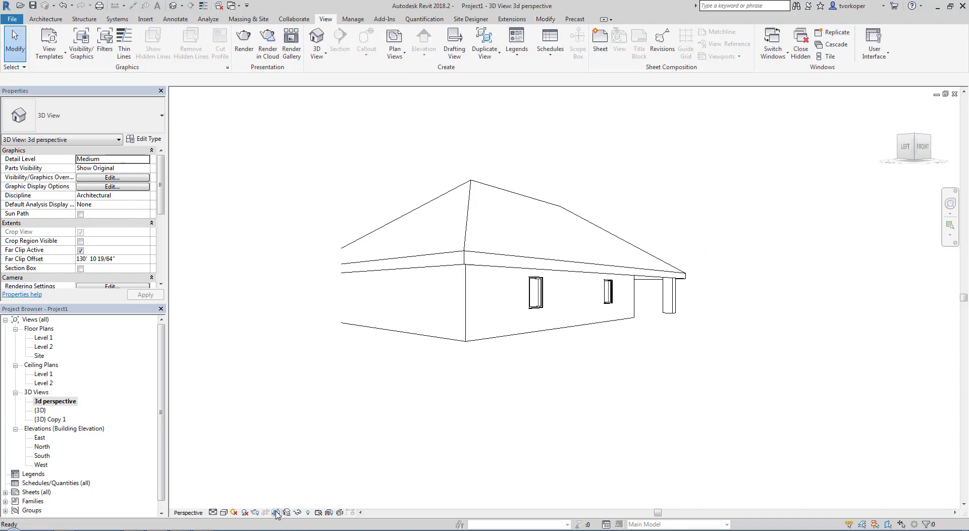
pyautogui.click(276, 513)
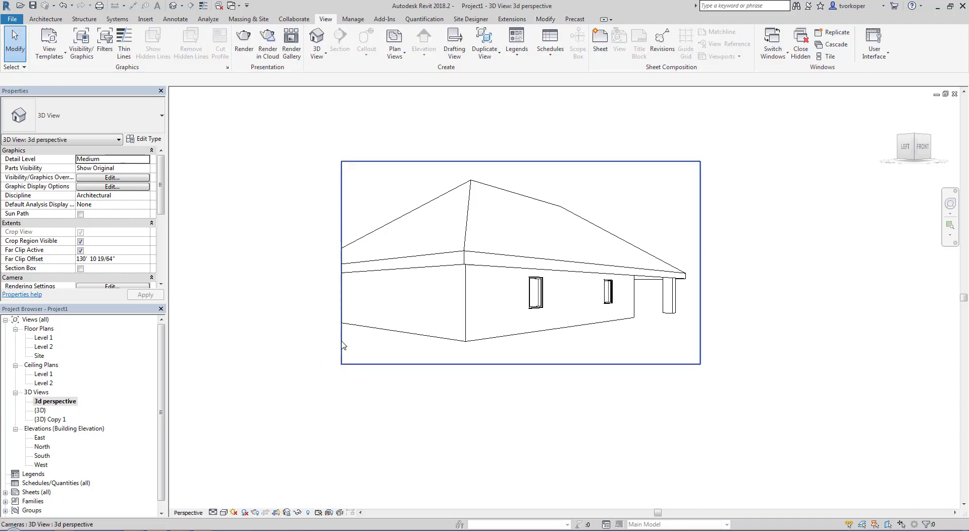
pyautogui.click(342, 344)
pyautogui.moveTo(341, 263); pyautogui.dragTo(325, 262)
pyautogui.moveTo(293, 263); pyautogui.dragTo(292, 263)
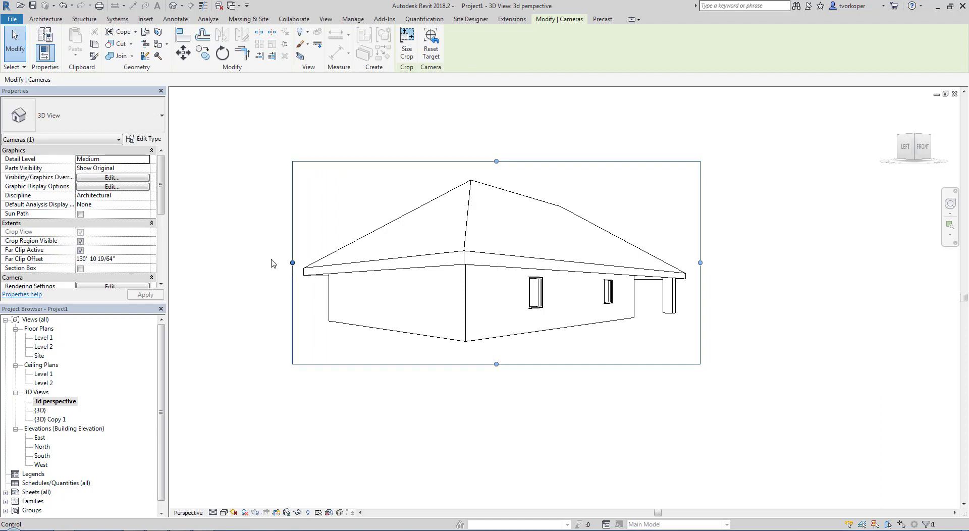
# Turn on the section box for the 3d perspective view and switch the view to a shaded display
pyautogui.click(80, 268)
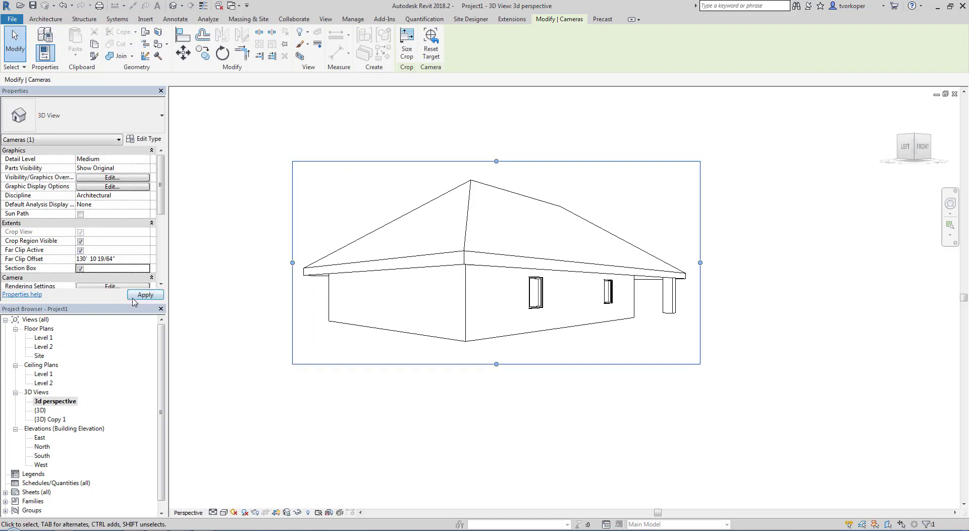
pyautogui.click(146, 295)
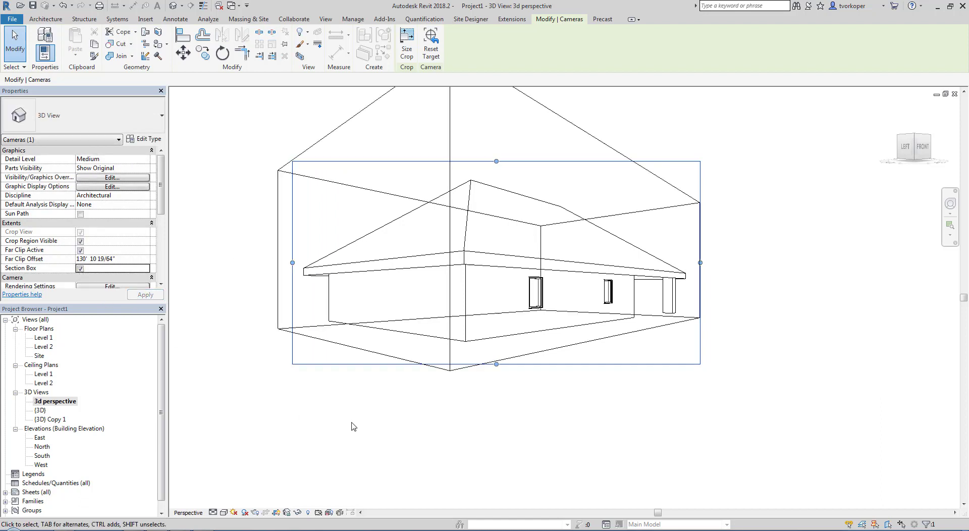
pyautogui.click(543, 309)
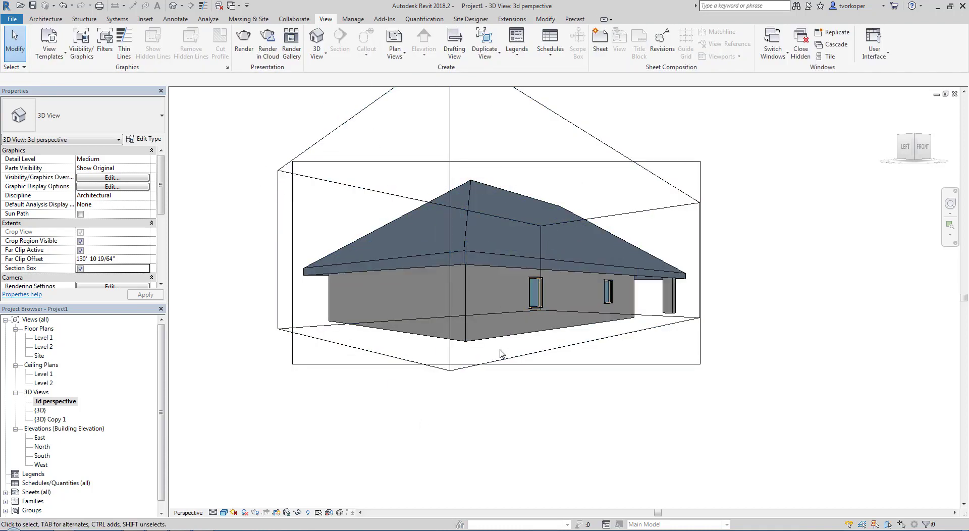
pyautogui.moveTo(501, 351); pyautogui.dragTo(510, 414, button='middle')
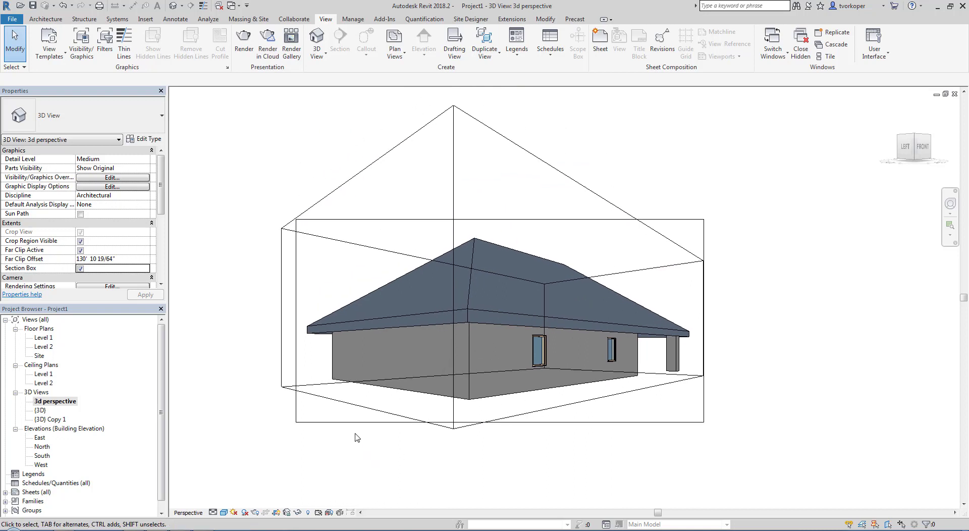
# Hide the crop region and pull the section box's front face inward through the front wall to expose the house interior
pyautogui.click(276, 514)
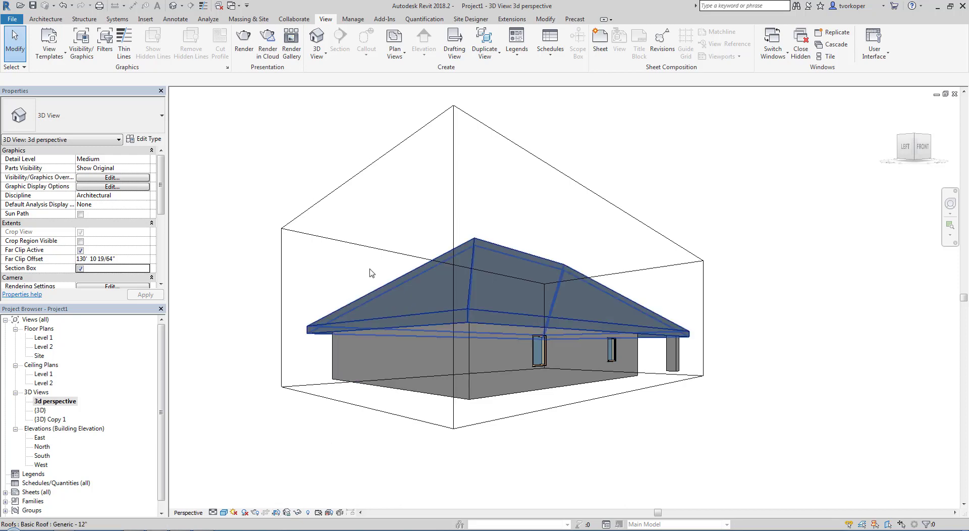
pyautogui.click(354, 177)
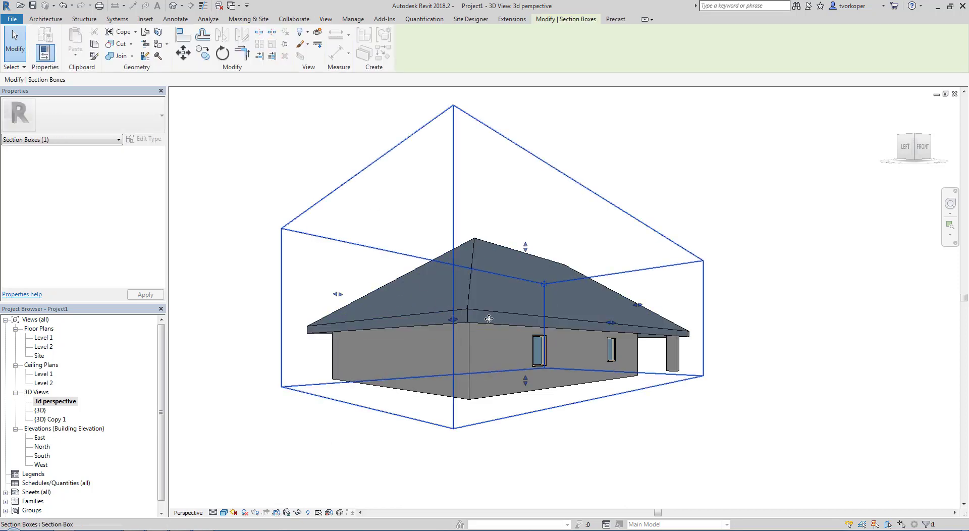
pyautogui.moveTo(611, 322); pyautogui.dragTo(629, 310)
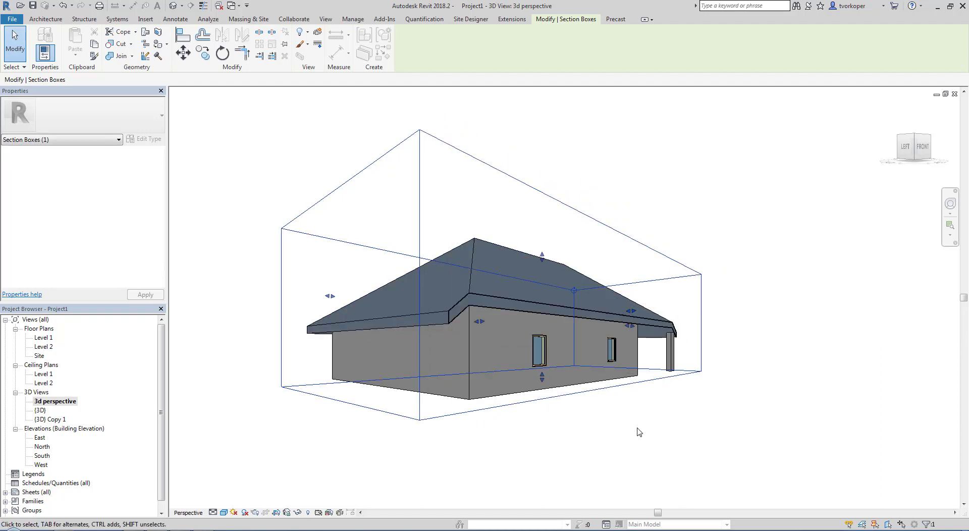
pyautogui.moveTo(628, 310); pyautogui.dragTo(615, 309)
pyautogui.click(626, 439)
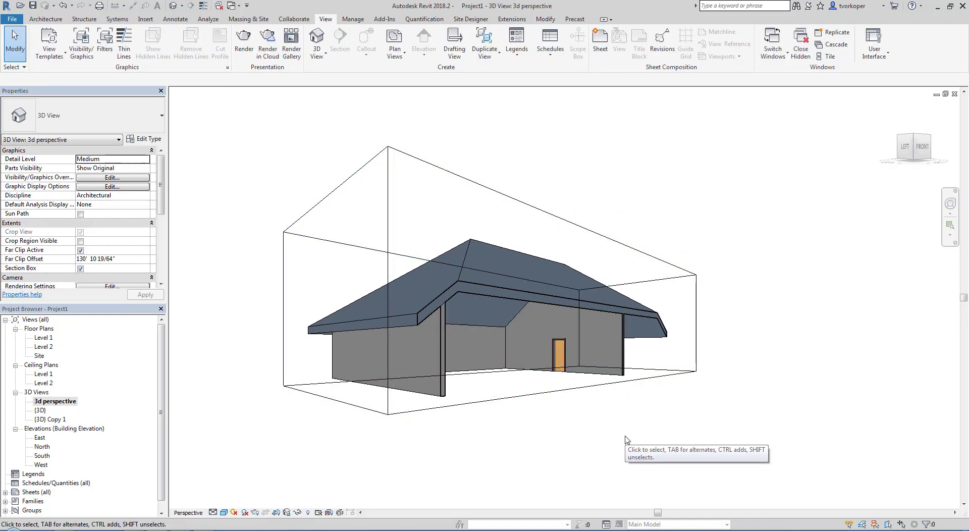
pyautogui.keyDown('shift'); pyautogui.moveTo(561, 433); pyautogui.dragTo(591, 434, button='middle'); pyautogui.keyUp('shift')
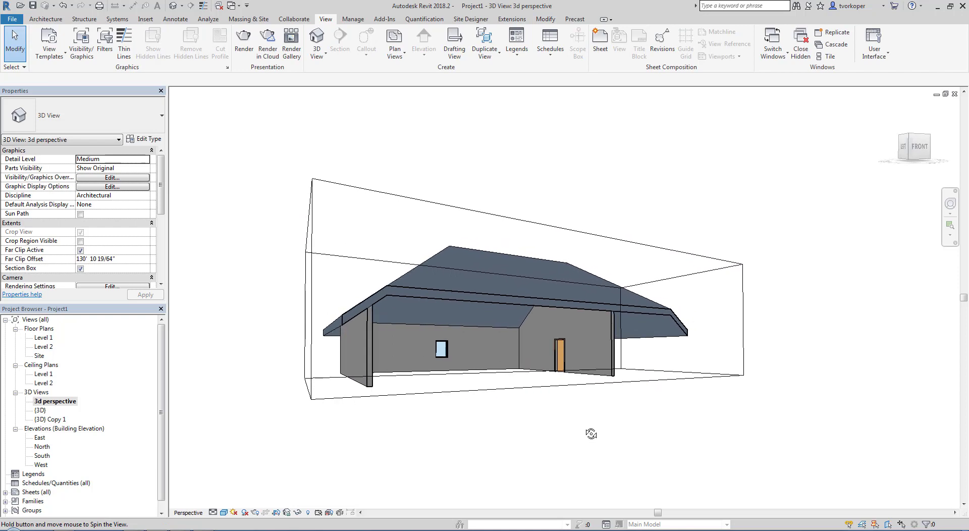
pyautogui.scroll(2, 531, 419)
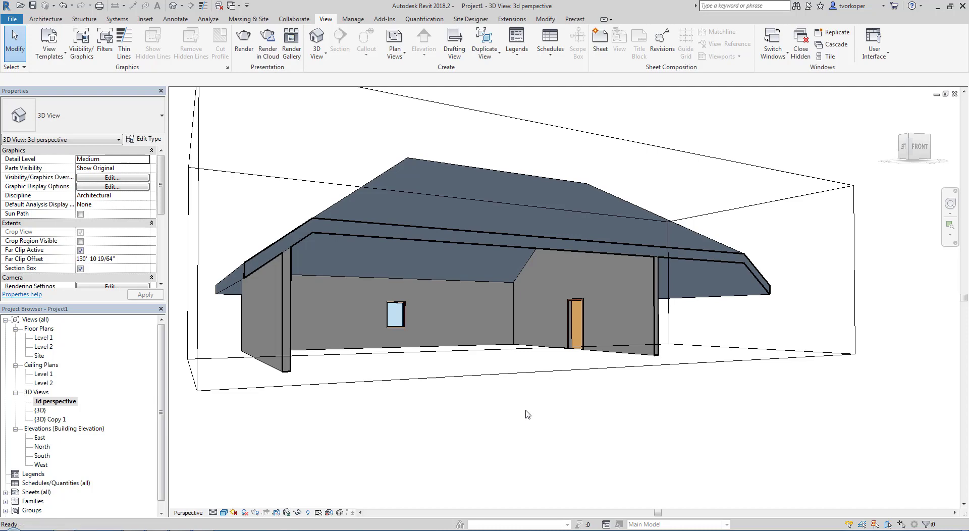
# Close the open views other than 3d perspective and {3D}, and tile these two side by side
pyautogui.press('w')
pyautogui.press('t')
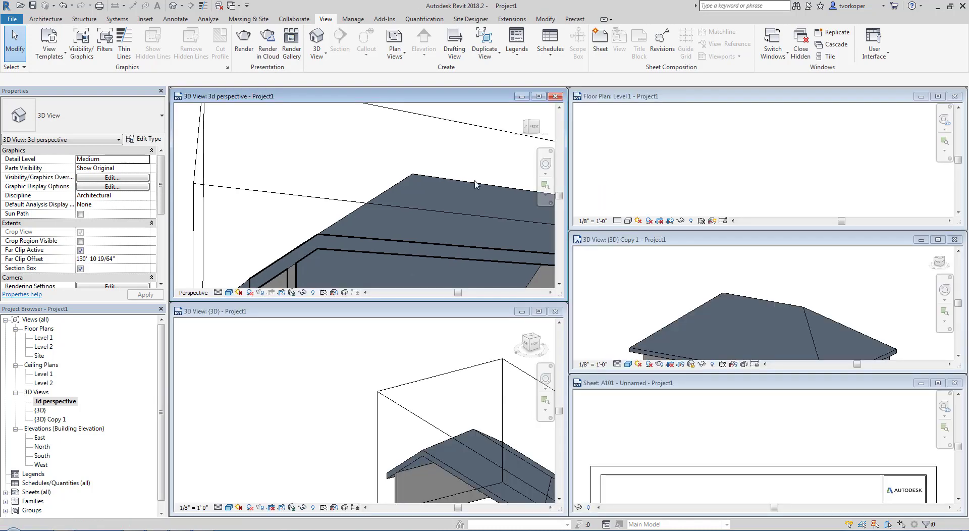
pyautogui.click(956, 241)
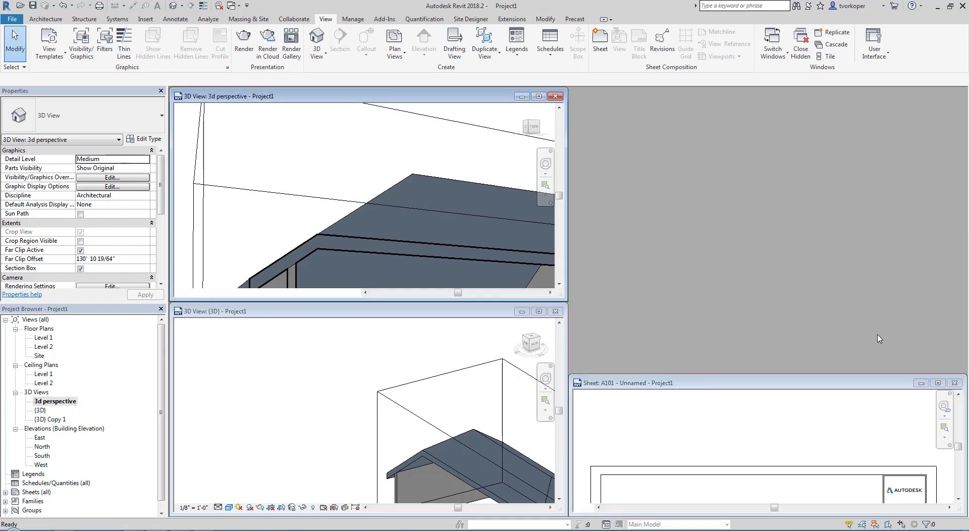
pyautogui.press('w')
pyautogui.press('t')
pyautogui.click(688, 364)
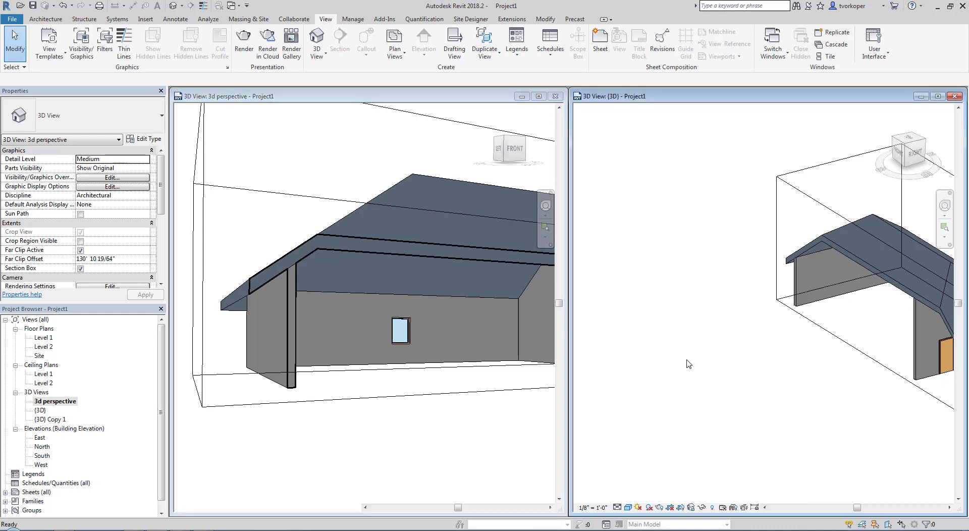
# Fit the model to the window in both the {3D} view and the 3d perspective view
pyautogui.press('z')
pyautogui.press('e')
pyautogui.click(347, 467)
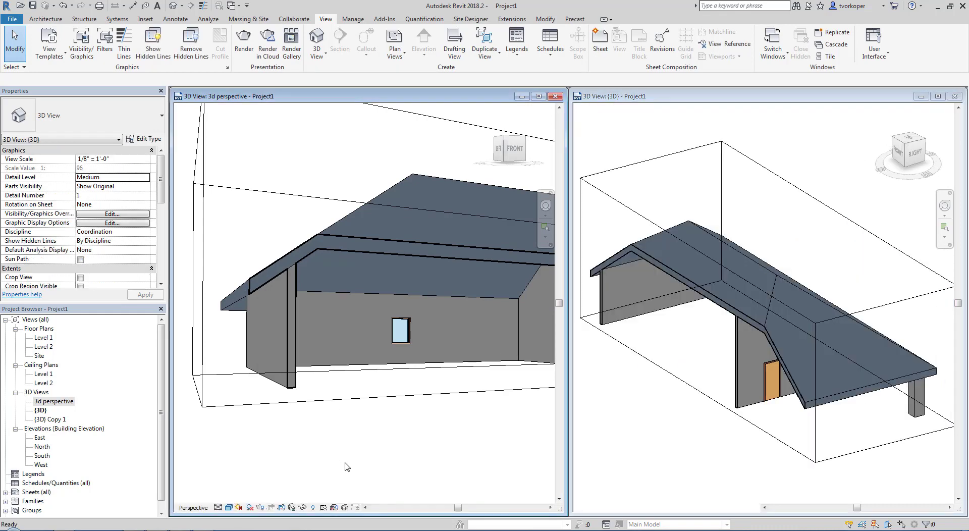
pyautogui.press('z')
pyautogui.press('e')
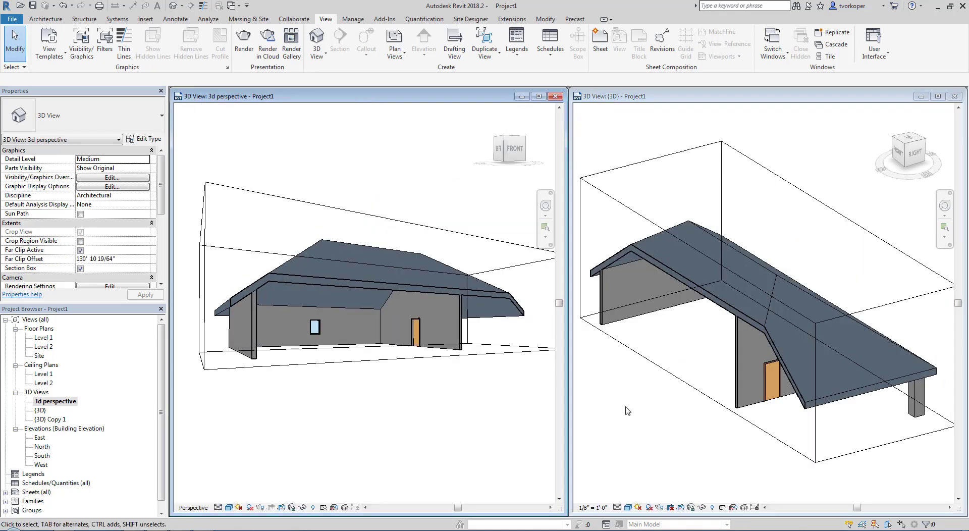
# Orbit the {3D} view to face the cut-open front and compare its projection with the 3d perspective view
pyautogui.click(650, 415)
pyautogui.keyDown('shift'); pyautogui.moveTo(656, 414); pyautogui.dragTo(795, 373, button='middle'); pyautogui.keyUp('shift')
pyautogui.click(470, 390)
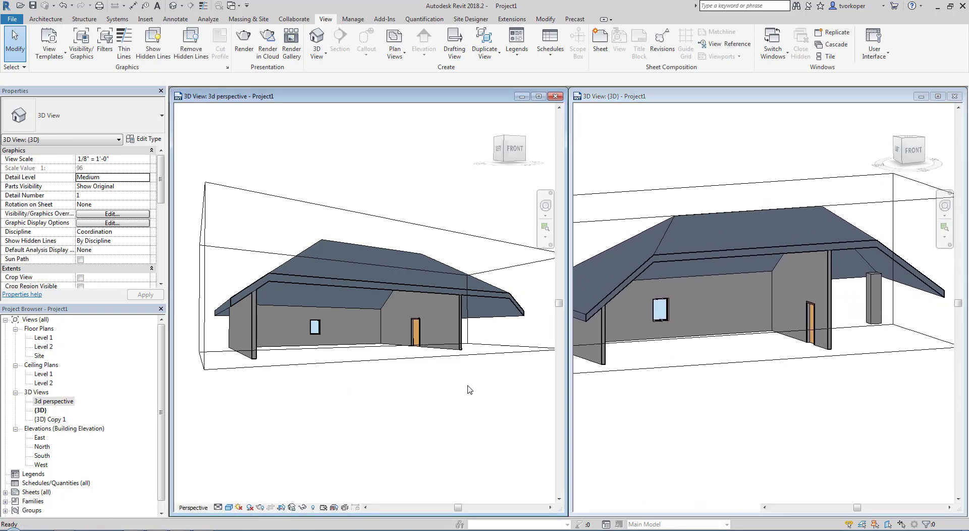
pyautogui.scroll(-1, 468, 386)
pyautogui.scroll(1, 447, 389)
pyautogui.moveTo(448, 391); pyautogui.dragTo(433, 403, button='middle')
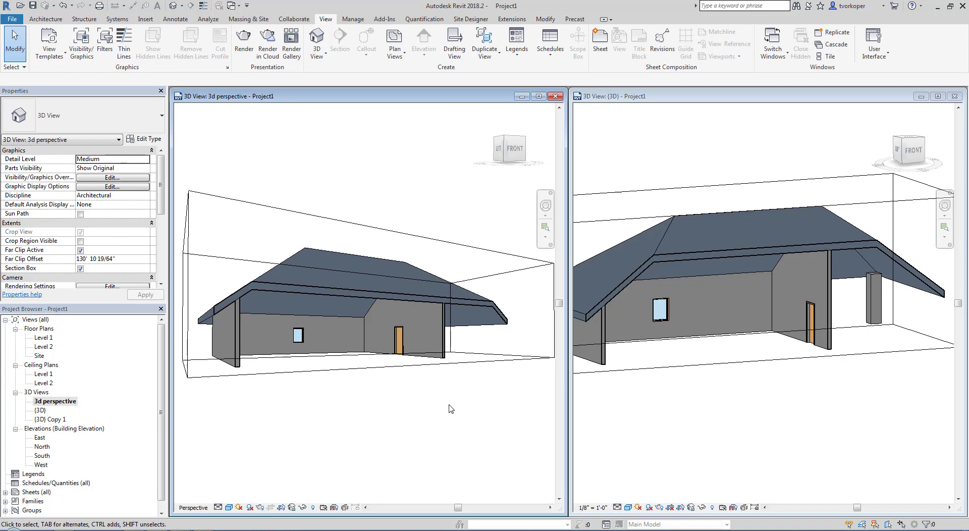
pyautogui.click(712, 393)
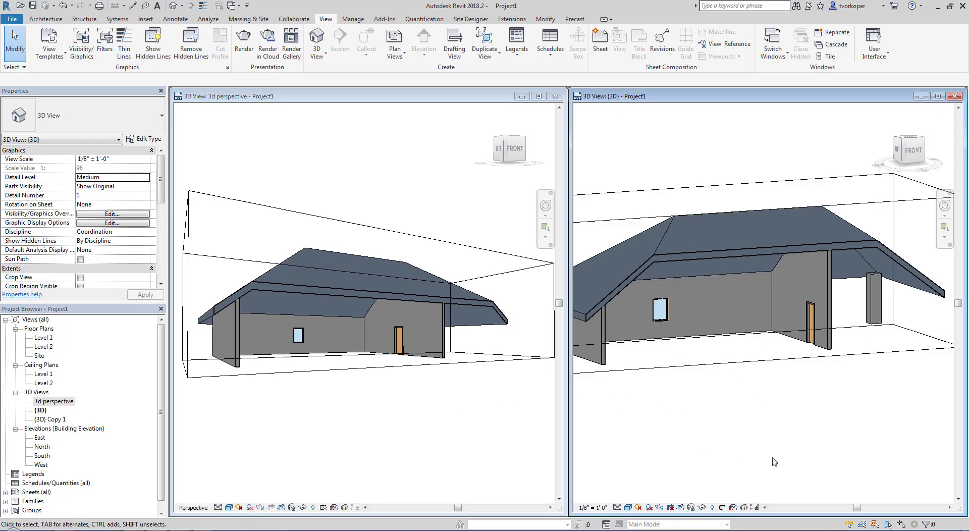
pyautogui.scroll(-2, 775, 462)
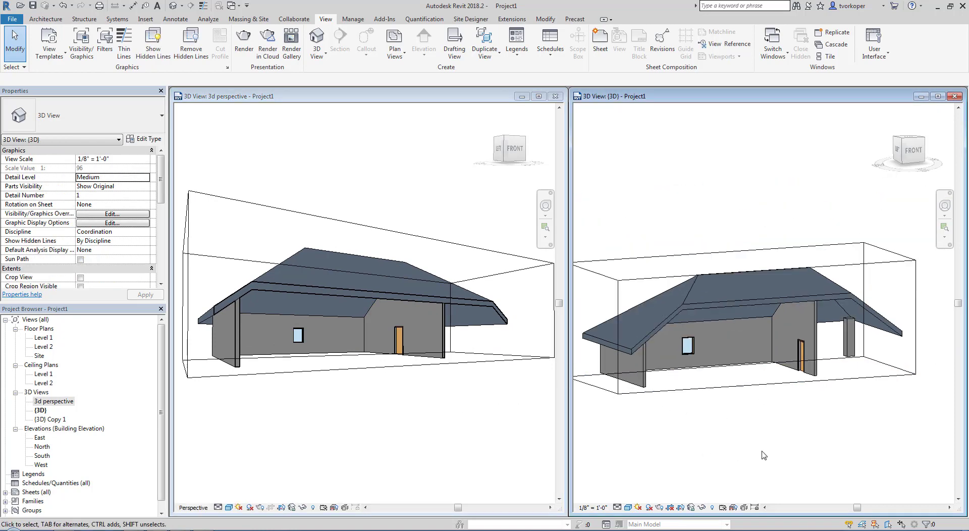
# Maximize the 3d perspective view and fit the whole house and section box in it
pyautogui.click(539, 96)
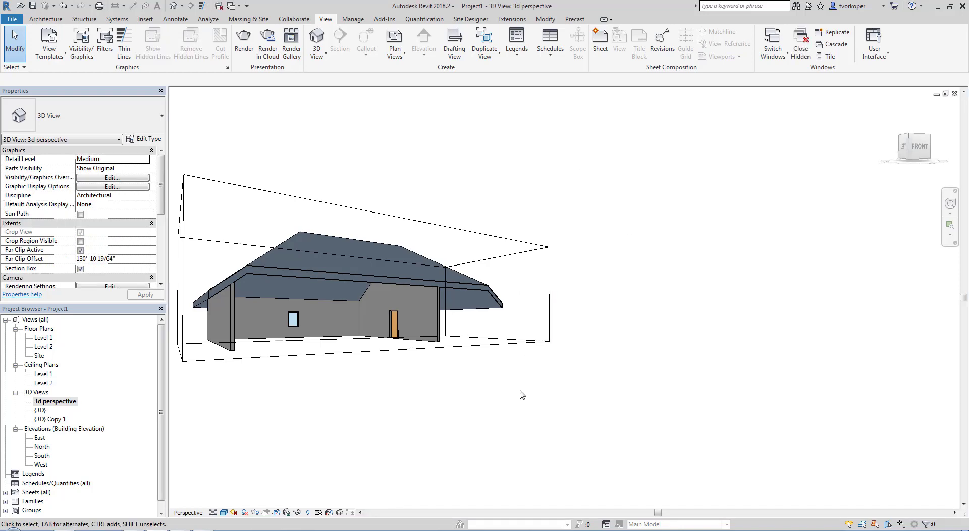
pyautogui.middleClick(522, 393)
pyautogui.middleClick(522, 394)
pyautogui.scroll(-1, 410, 389)
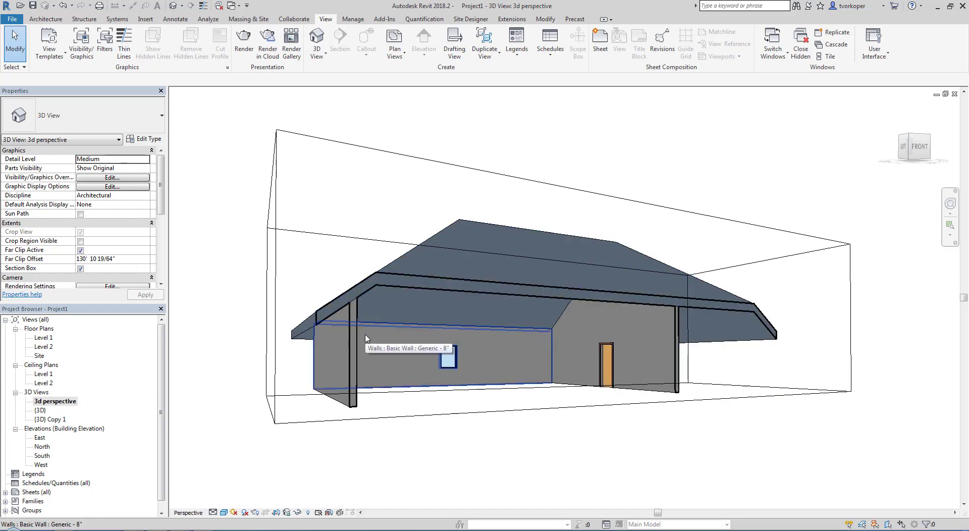
# Try turning off the section box of the 3d perspective view
pyautogui.click(80, 268)
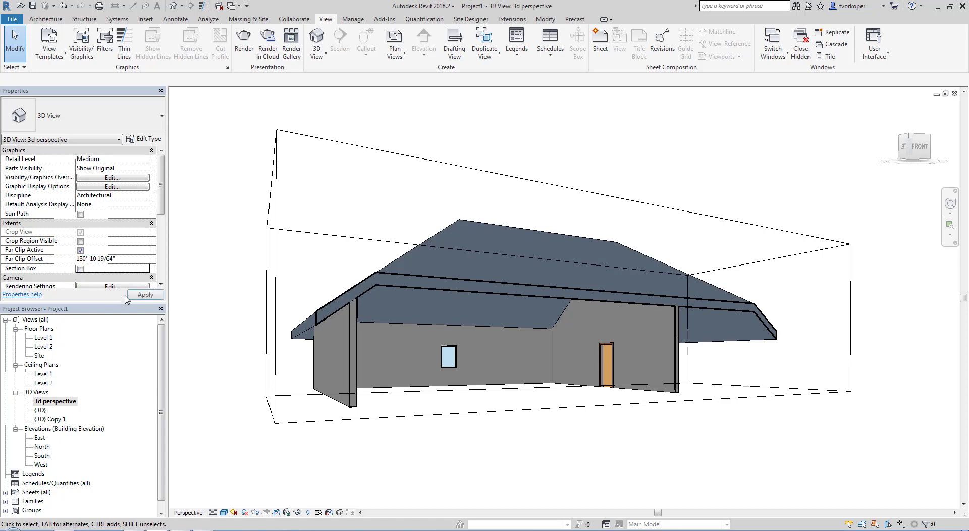
pyautogui.click(146, 295)
# Hide the Section Boxes annotation category in the 3d perspective view's Visibility/Graphic Overrides, and orbit around the cut house
pyautogui.press('v')
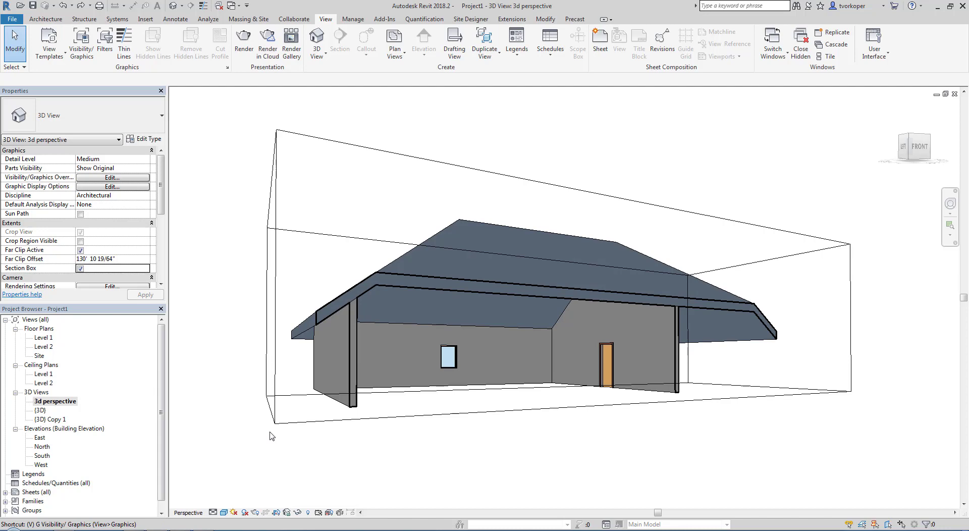
pyautogui.press('g')
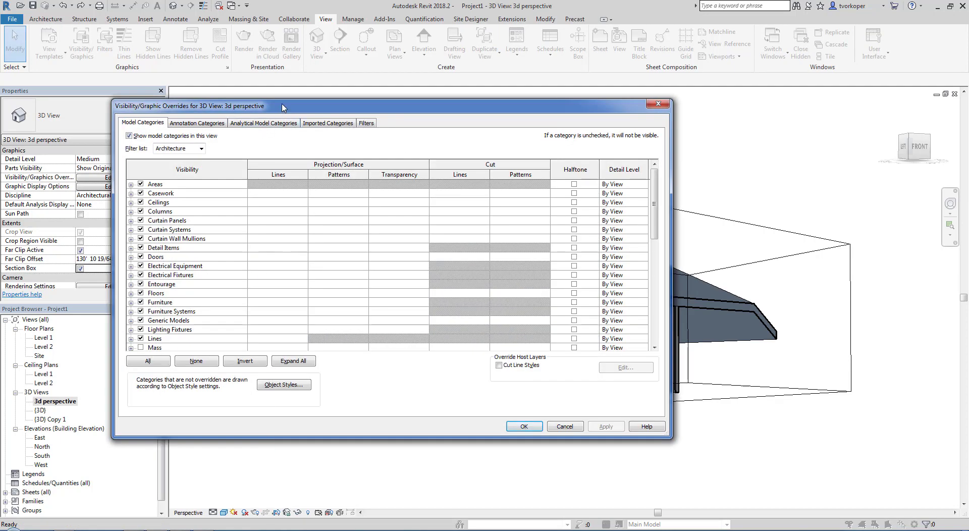
pyautogui.moveTo(283, 107); pyautogui.dragTo(415, 111)
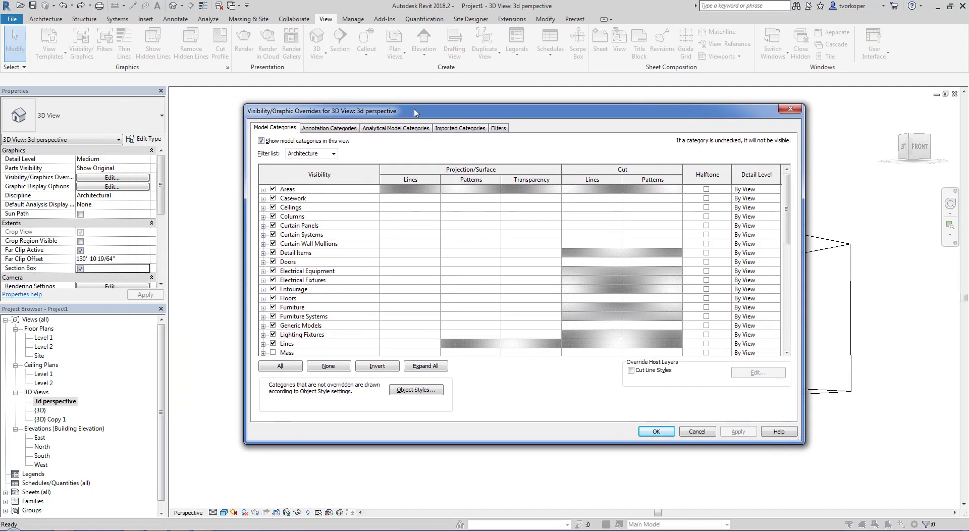
pyautogui.click(329, 128)
pyautogui.press('s')
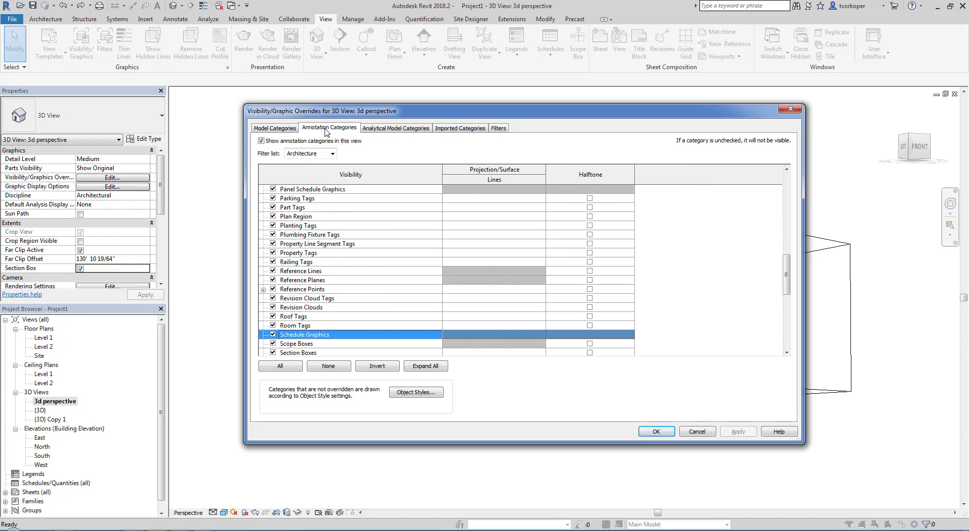
pyautogui.scroll(-2, 322, 254)
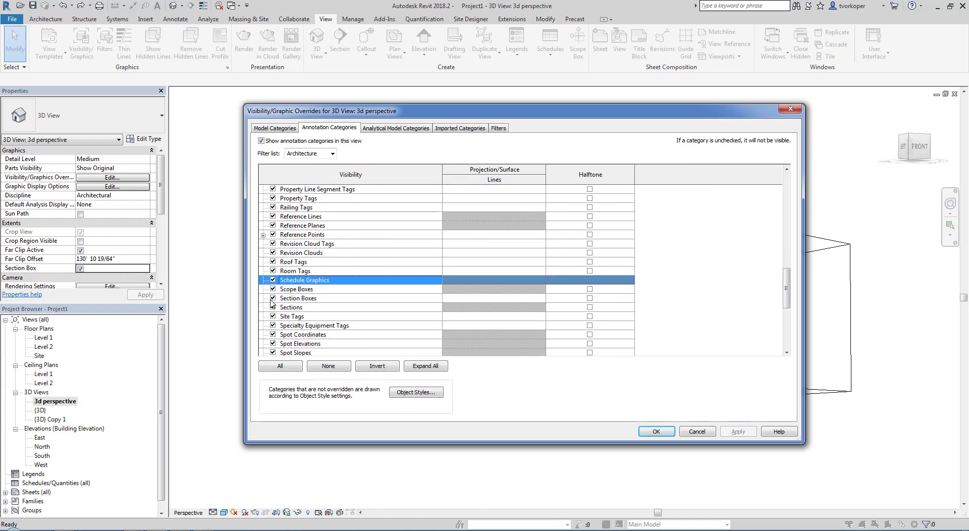
pyautogui.click(273, 298)
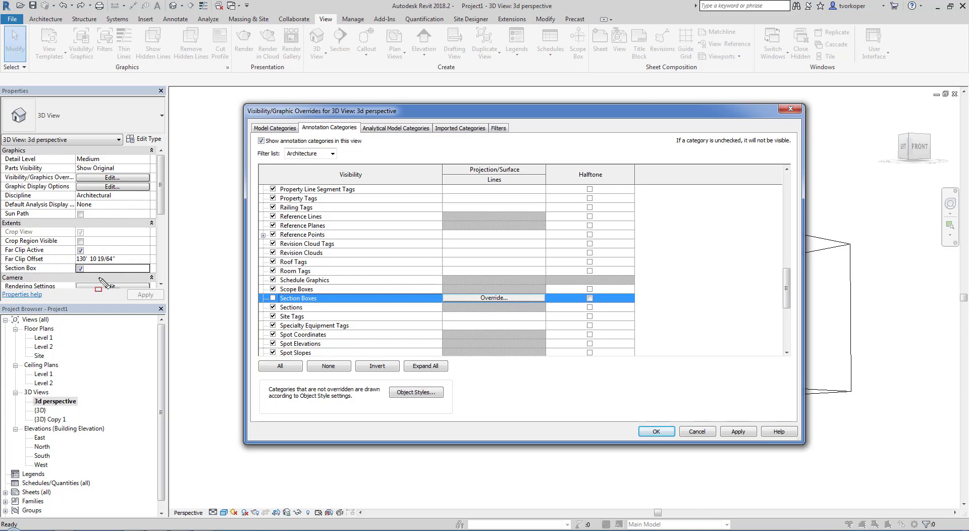
pyautogui.click(664, 432)
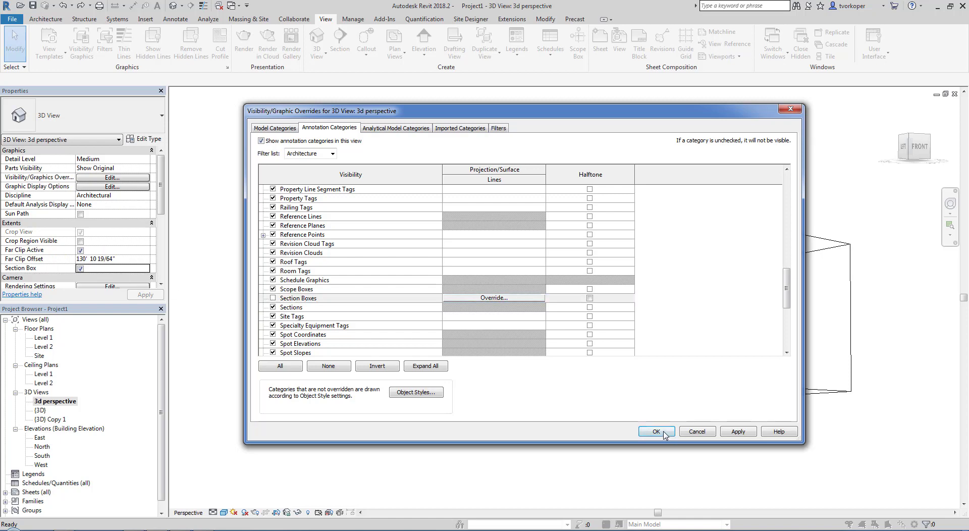
pyautogui.keyDown('shift'); pyautogui.moveTo(309, 259); pyautogui.dragTo(330, 277, button='middle'); pyautogui.keyUp('shift')
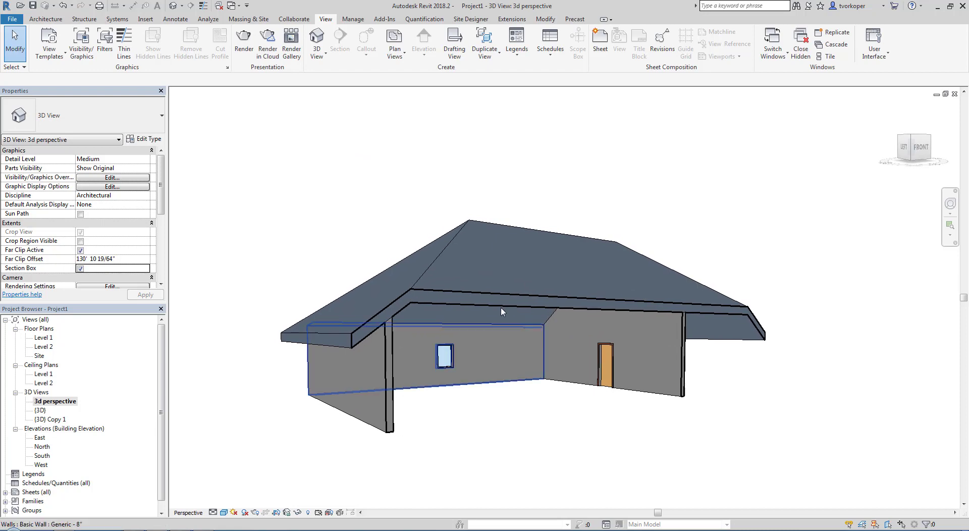